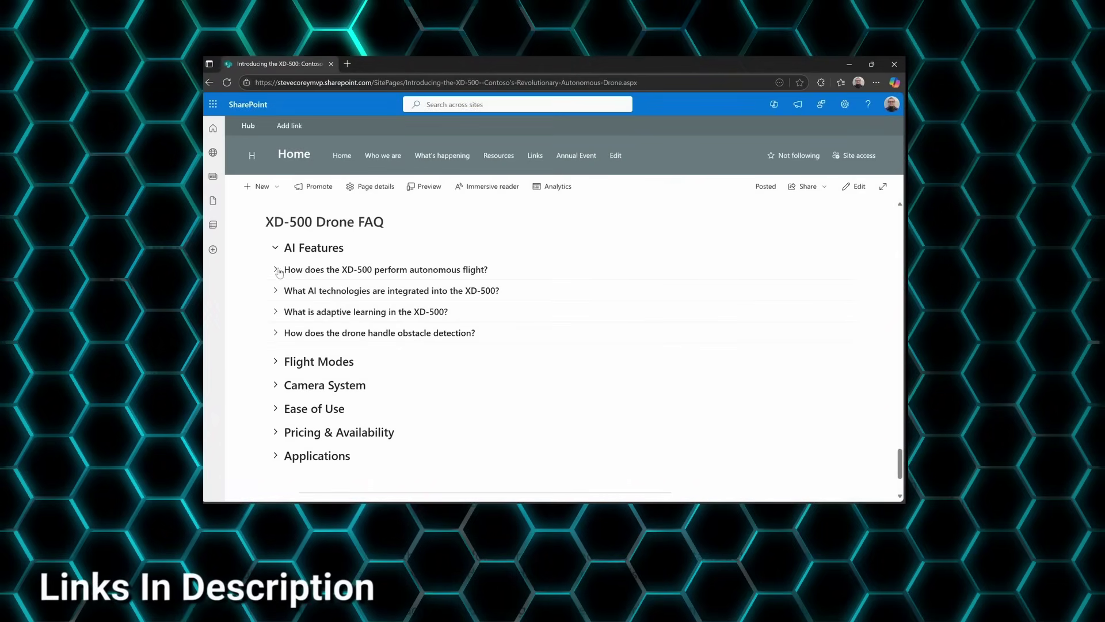
# Expand the autonomous flight answer, then switch the XD-500 news page into edit mode.
pyautogui.click(279, 271)
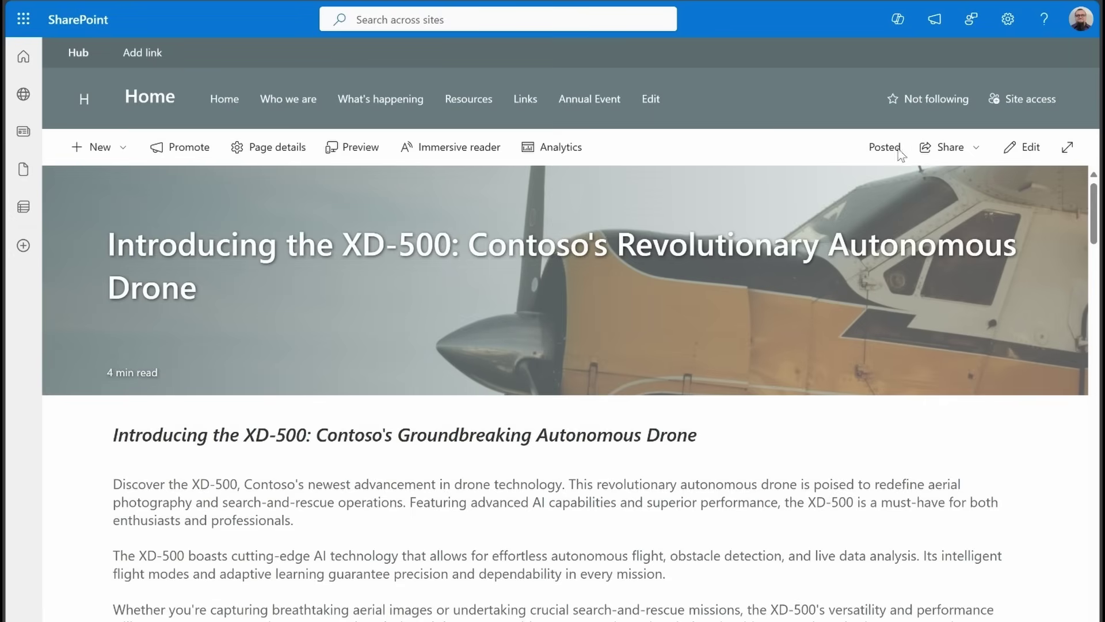
pyautogui.click(1004, 151)
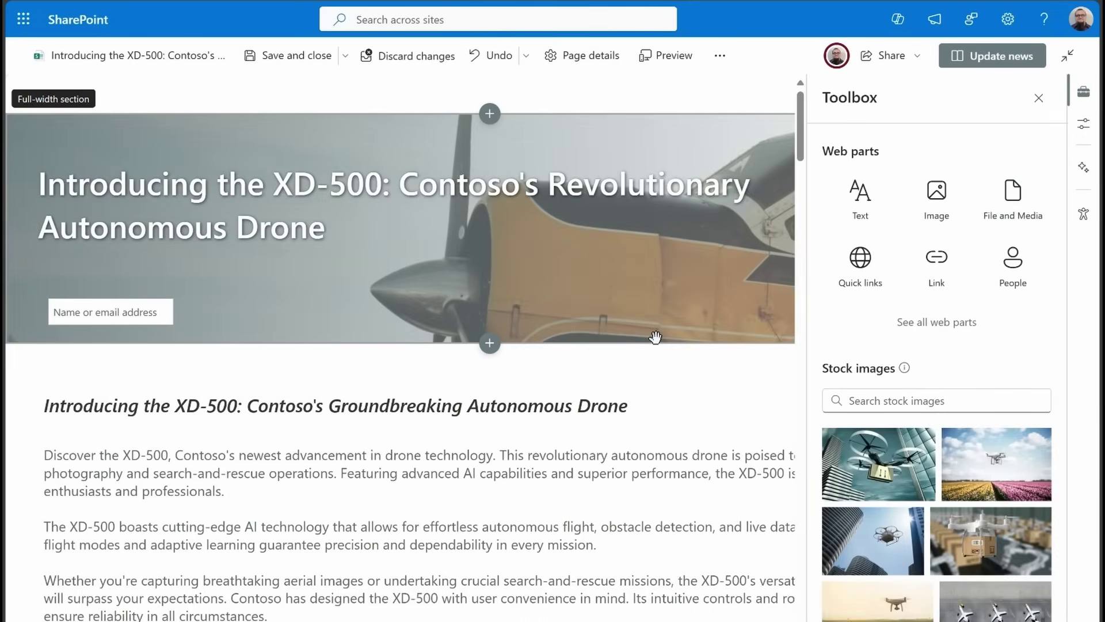
# Scroll to the end of the testimonials and open the web part picker below them.
pyautogui.scroll(-10, 563, 415)
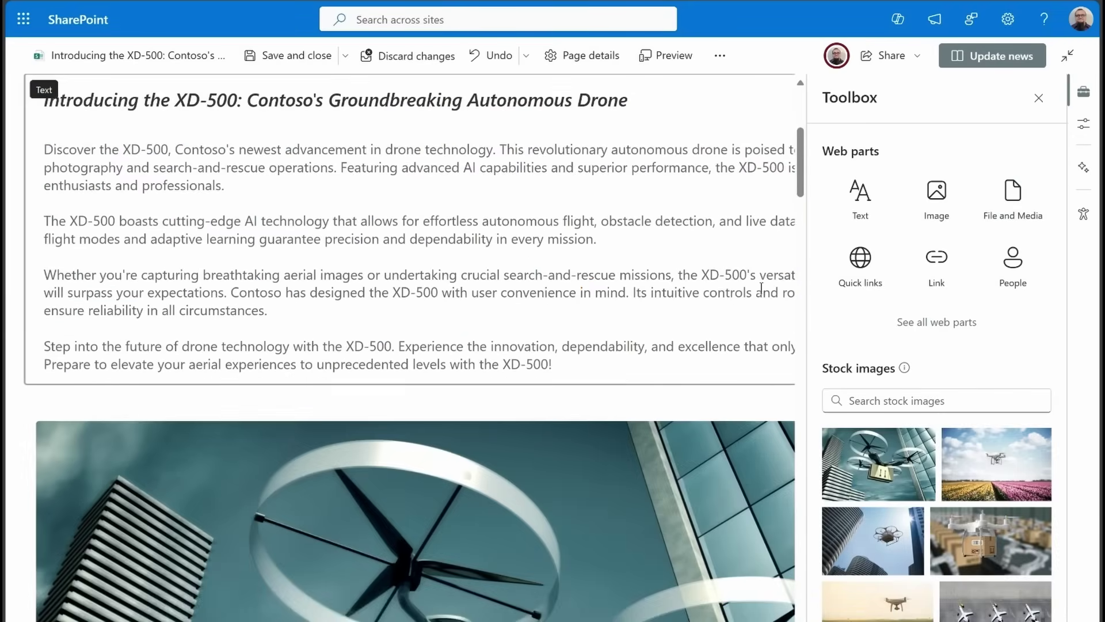
pyautogui.scroll(10, 553, 397)
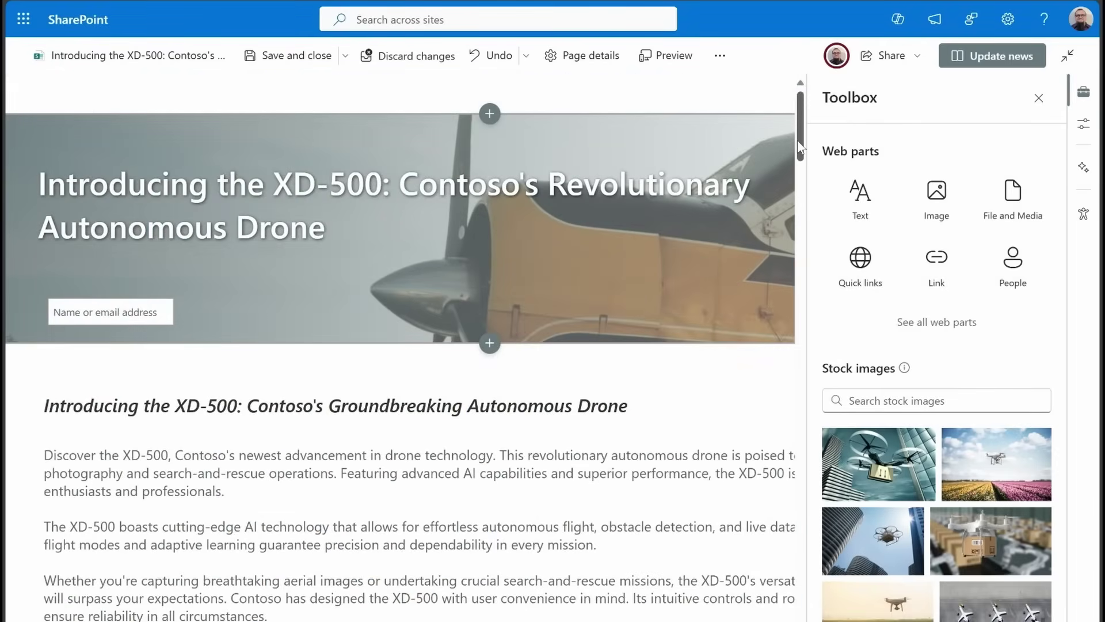
pyautogui.moveTo(800, 146); pyautogui.dragTo(761, 597)
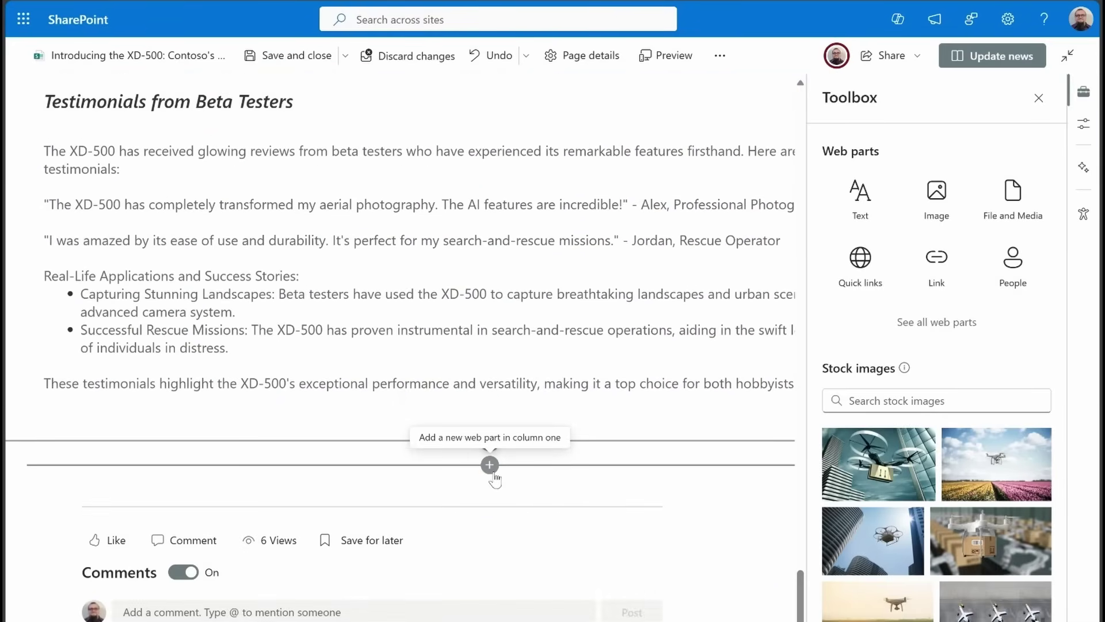
pyautogui.click(490, 465)
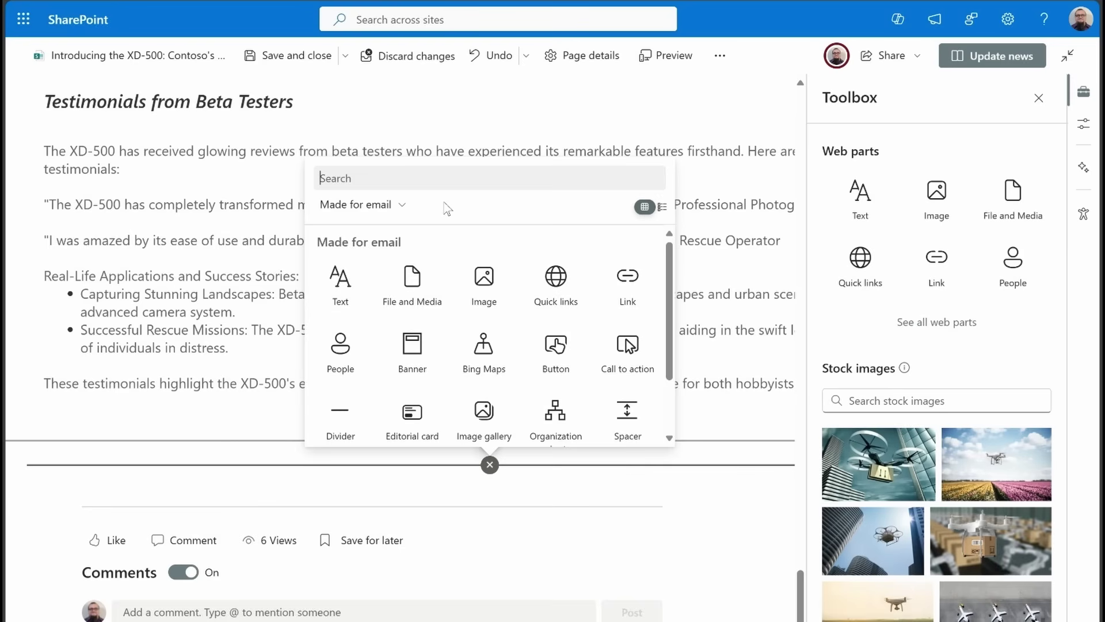
# Search the web parts for 'faq' and insert FAQ (Preview) below the testimonials.
pyautogui.click(452, 178)
pyautogui.write('faq')
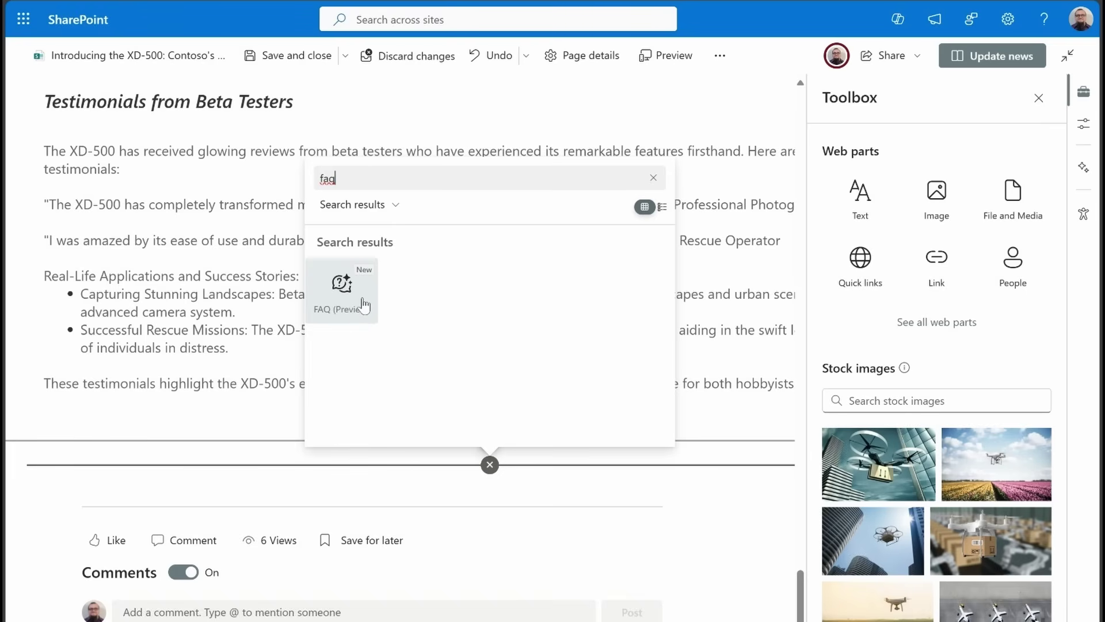
pyautogui.click(363, 305)
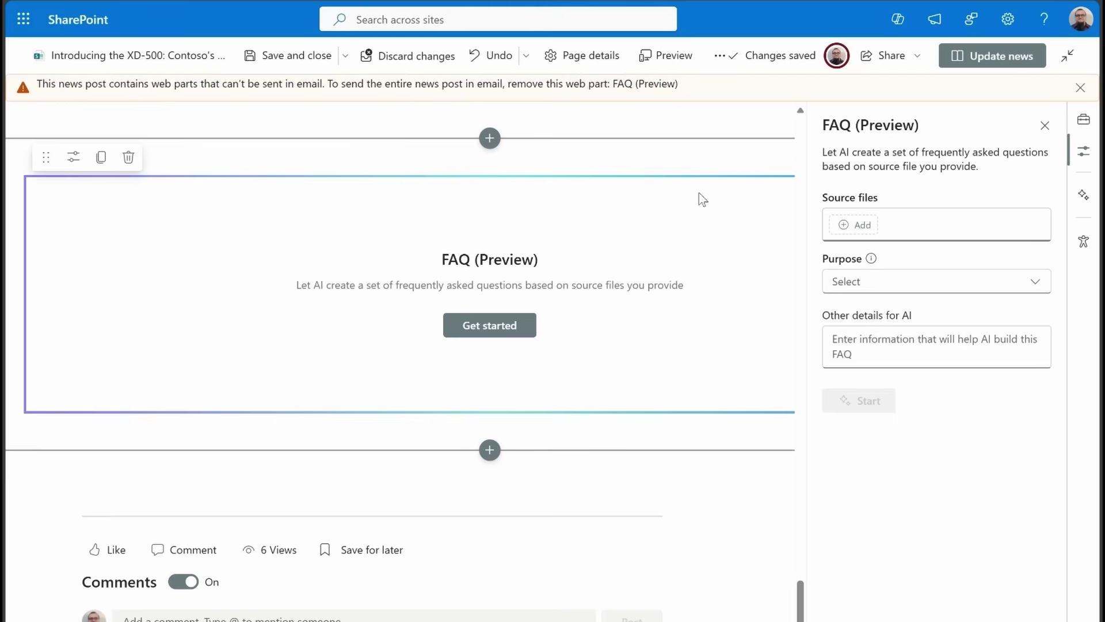
# Generate FAQ categories from the XD-500 document, Product purpose, details 'Provide key answers to commonly asked questions'.
pyautogui.click(849, 228)
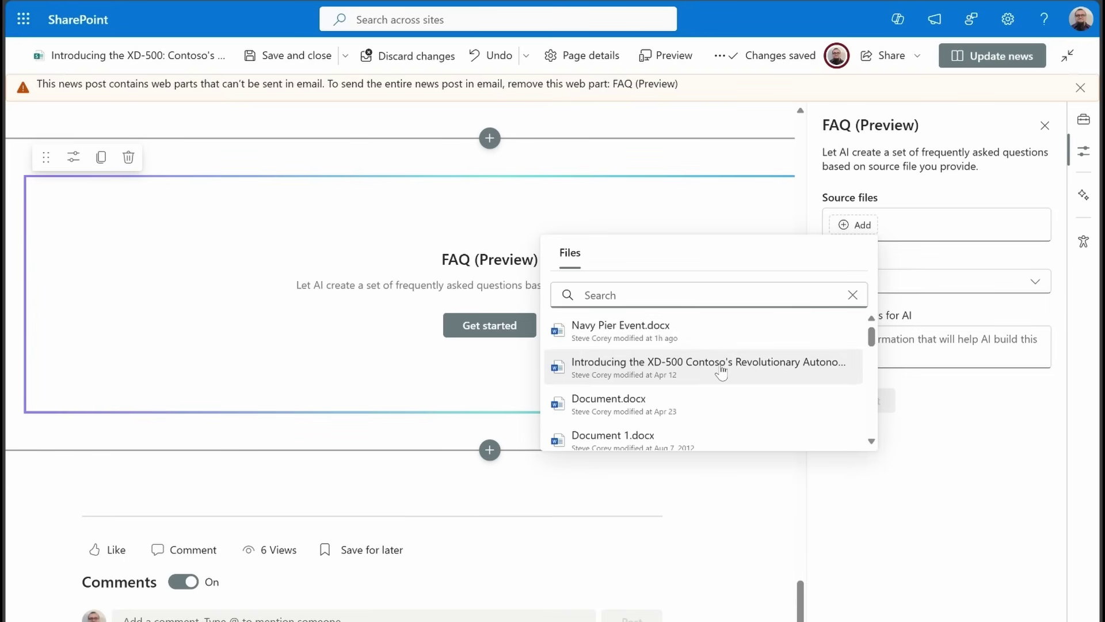
pyautogui.click(720, 368)
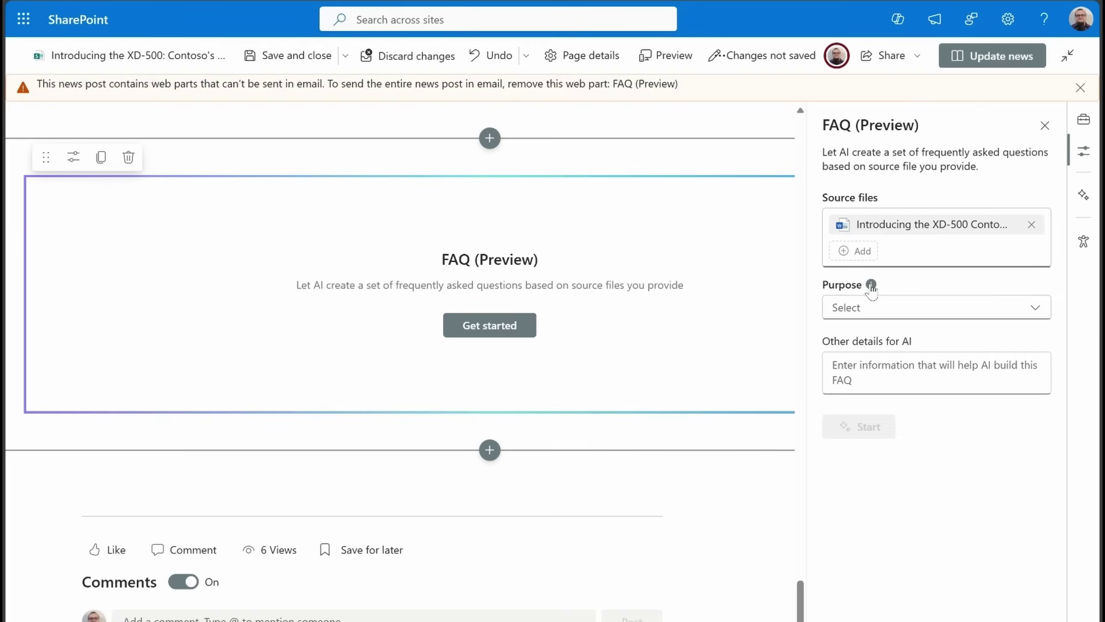
pyautogui.moveTo(872, 288)
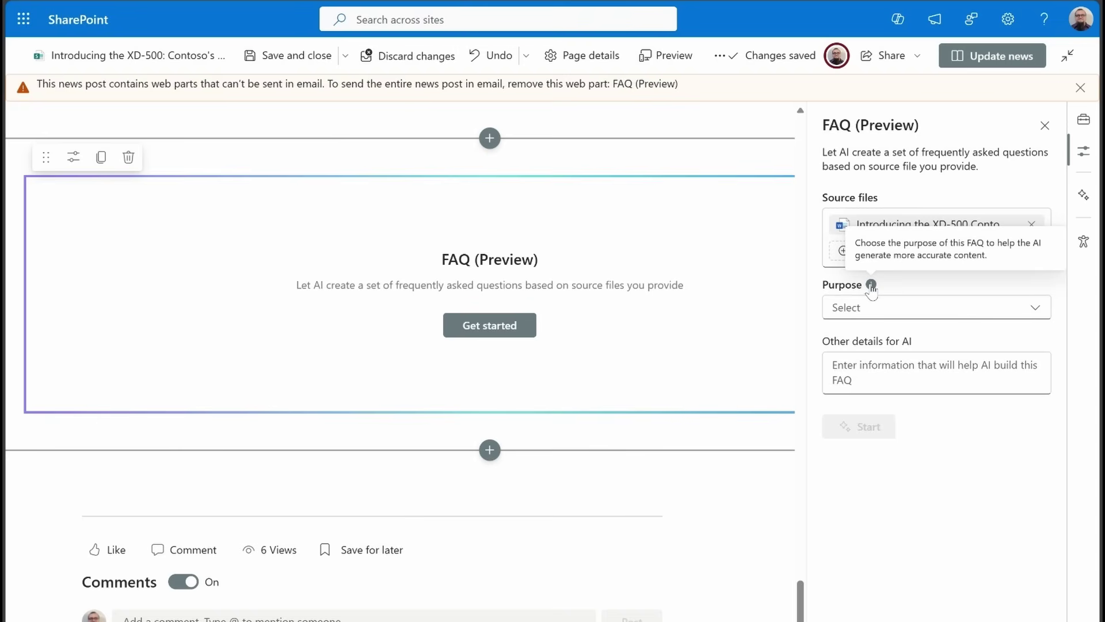
pyautogui.click(914, 313)
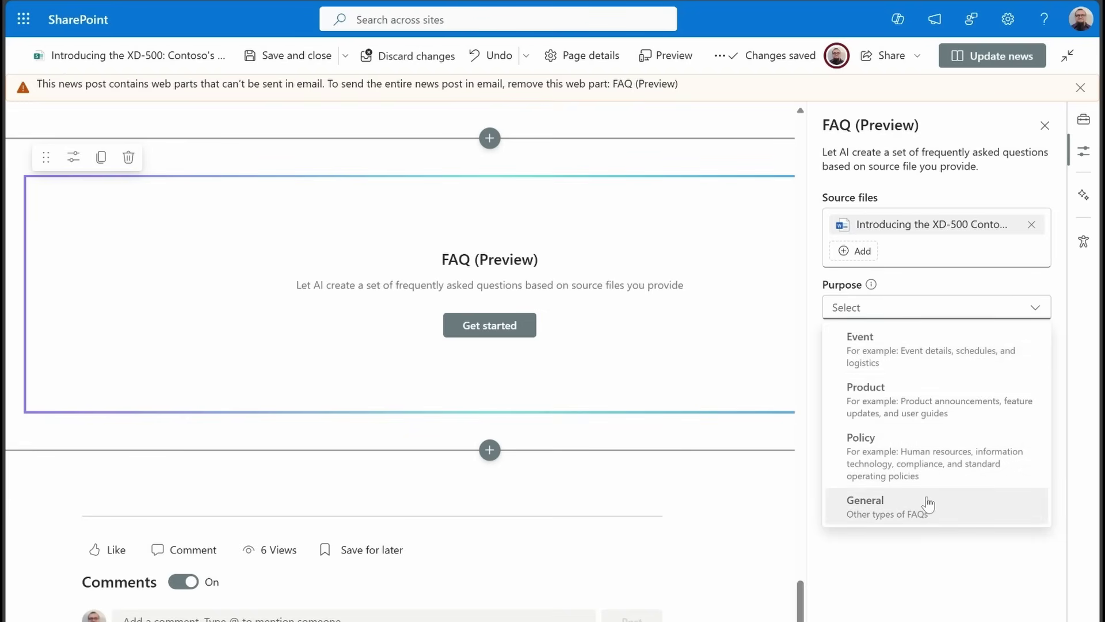
pyautogui.click(934, 404)
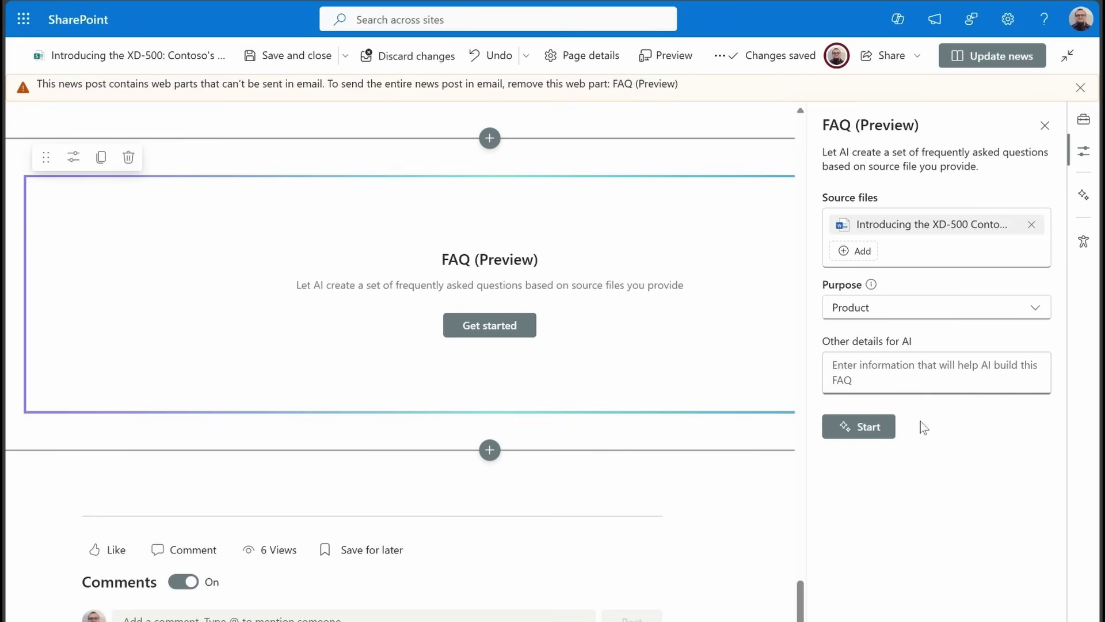
pyautogui.write('Prov')
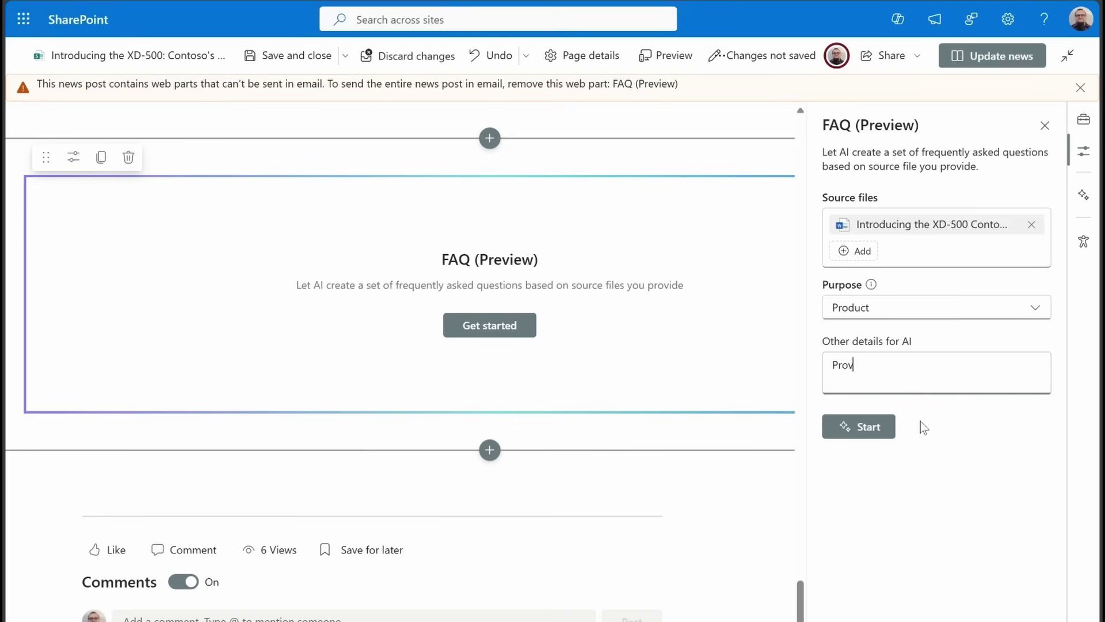
pyautogui.write('ide key answers to ')
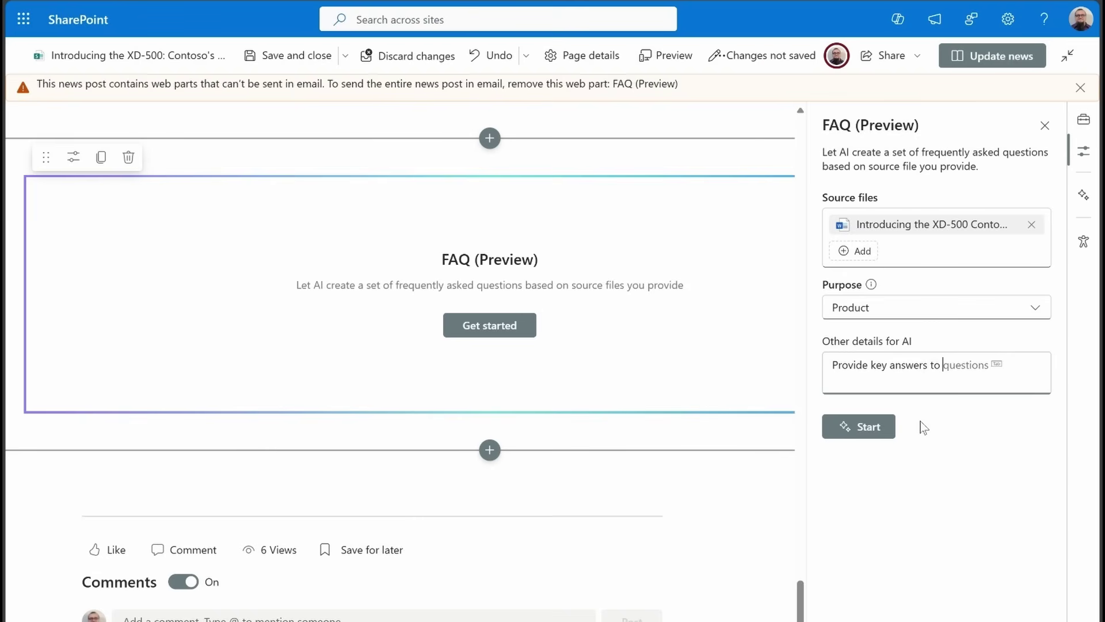
pyautogui.write('commonly a')
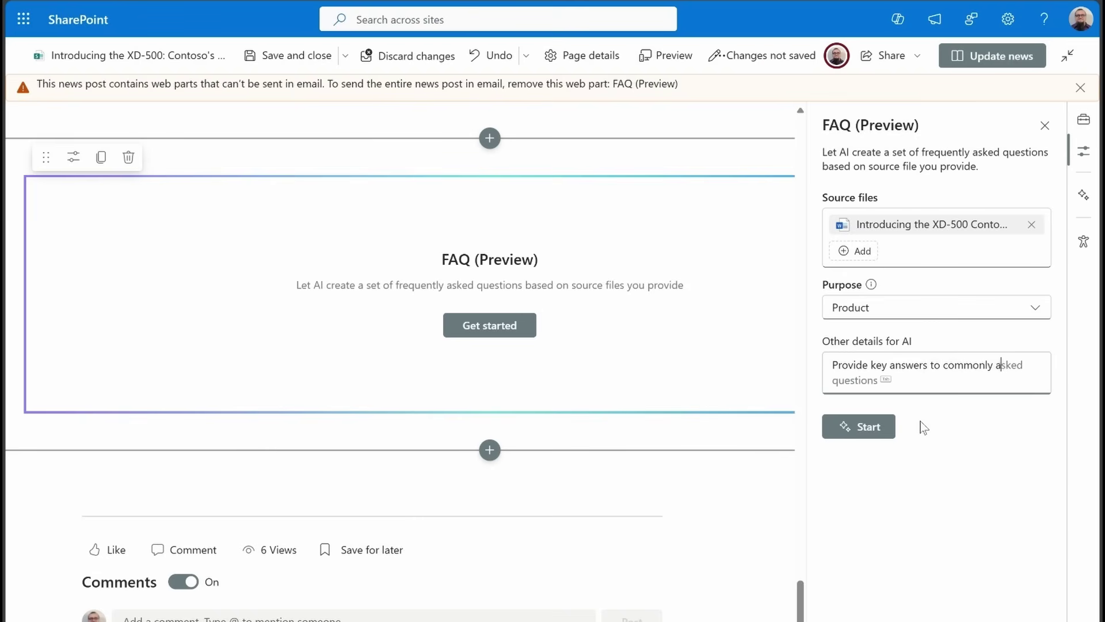
pyautogui.write('s')
pyautogui.press('Tab')
pyautogui.click(849, 426)
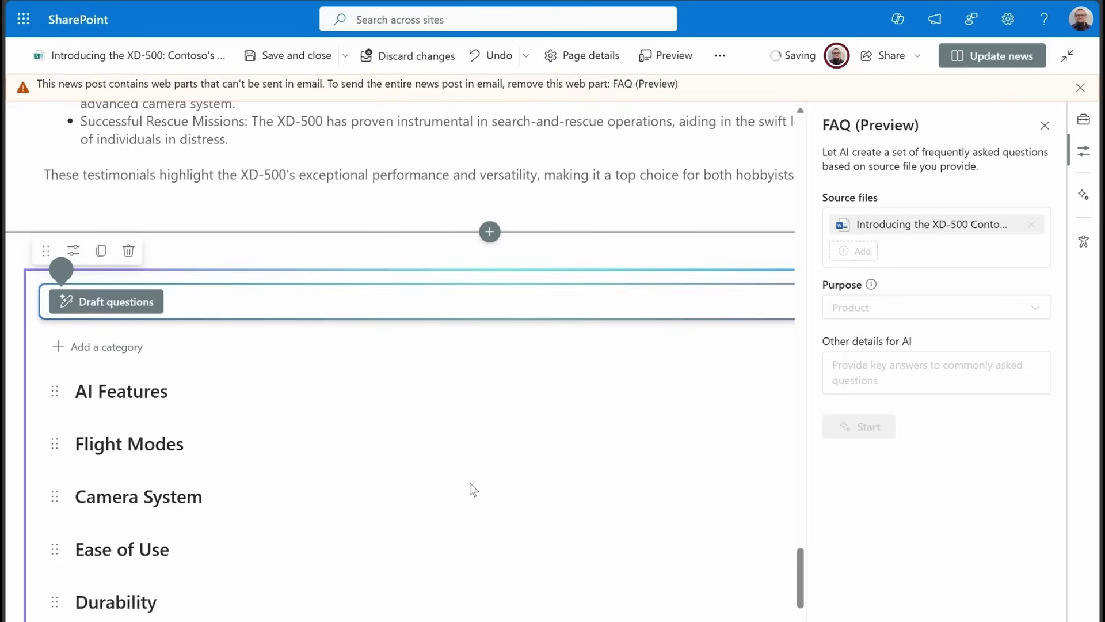
# Delete the Durability category from the generated FAQ category list.
pyautogui.scroll(-1, 467, 467)
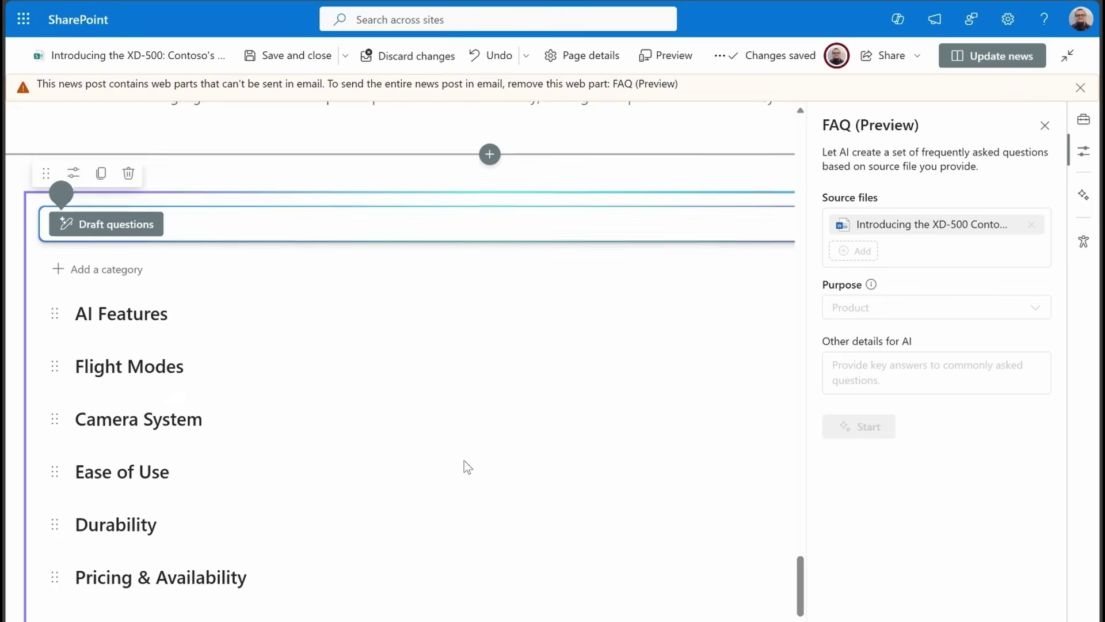
pyautogui.scroll(-1, 467, 467)
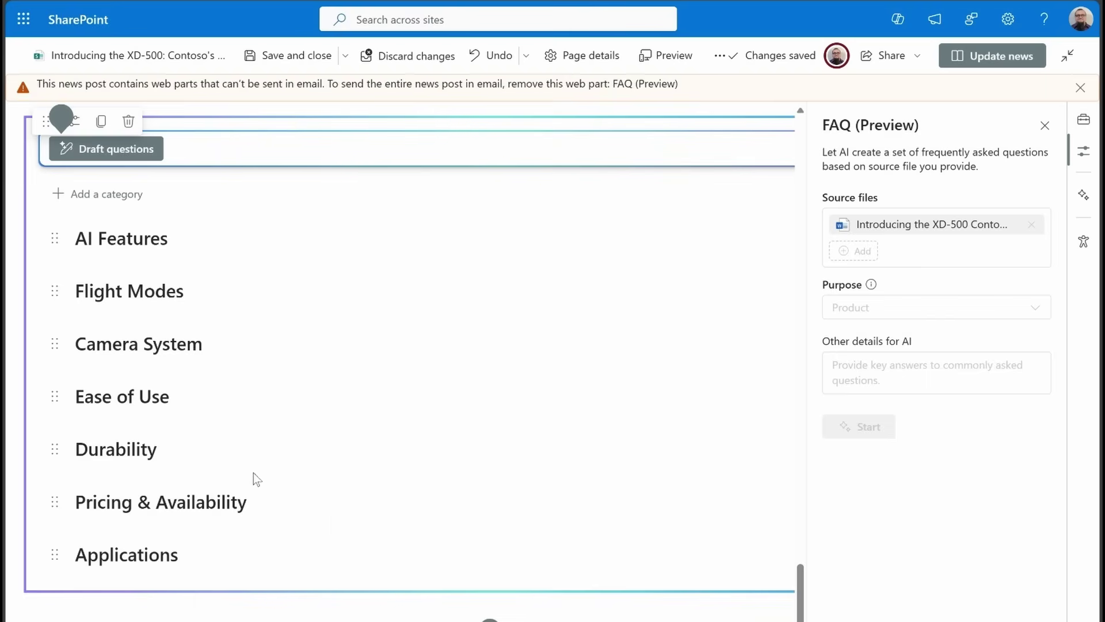
pyautogui.click(206, 450)
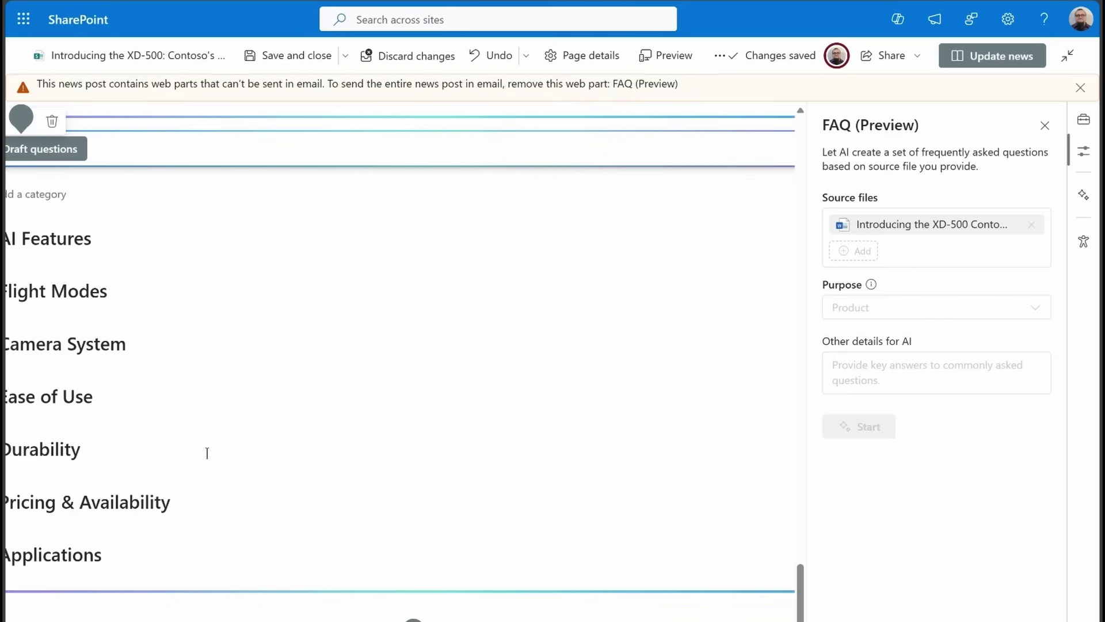
pyautogui.click(357, 454)
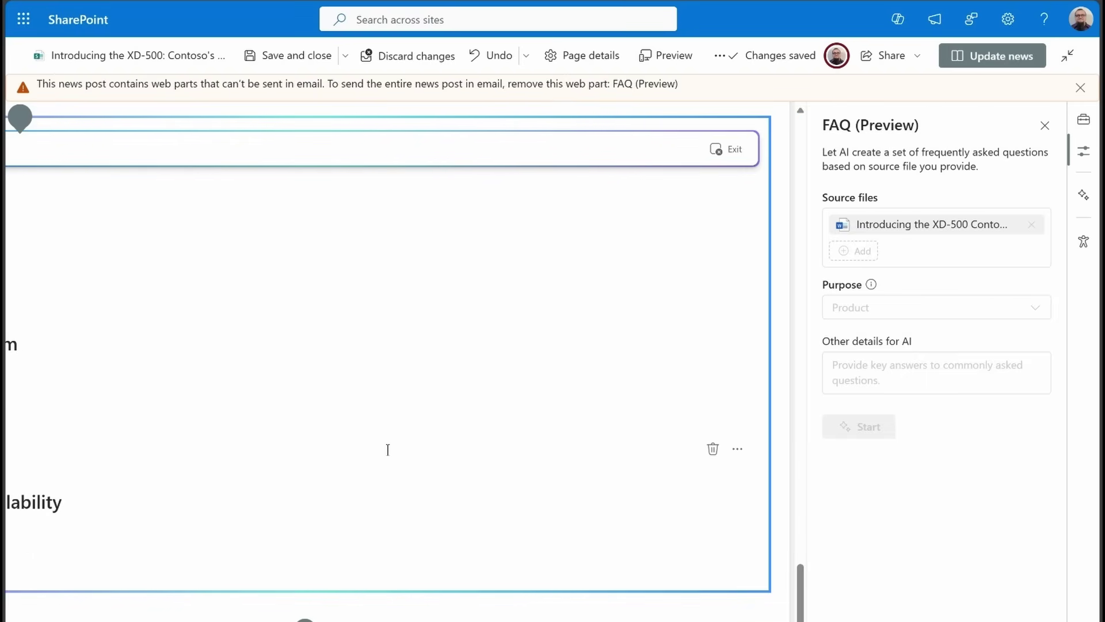
pyautogui.click(517, 447)
pyautogui.click(711, 447)
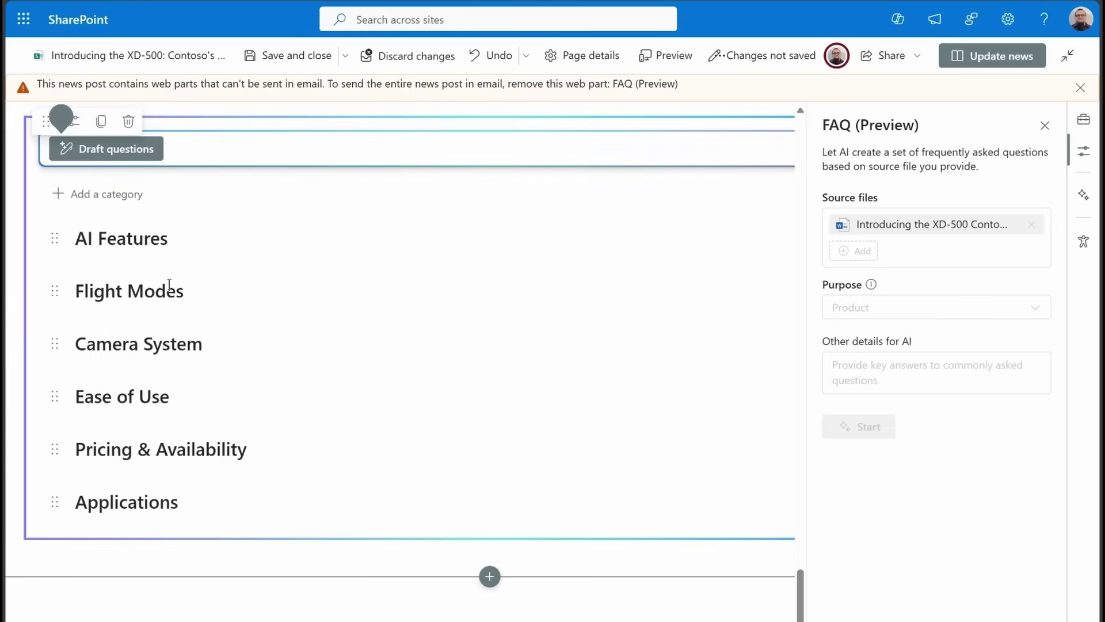
# Open and cancel Add a category, then draft questions under each category.
pyautogui.click(119, 196)
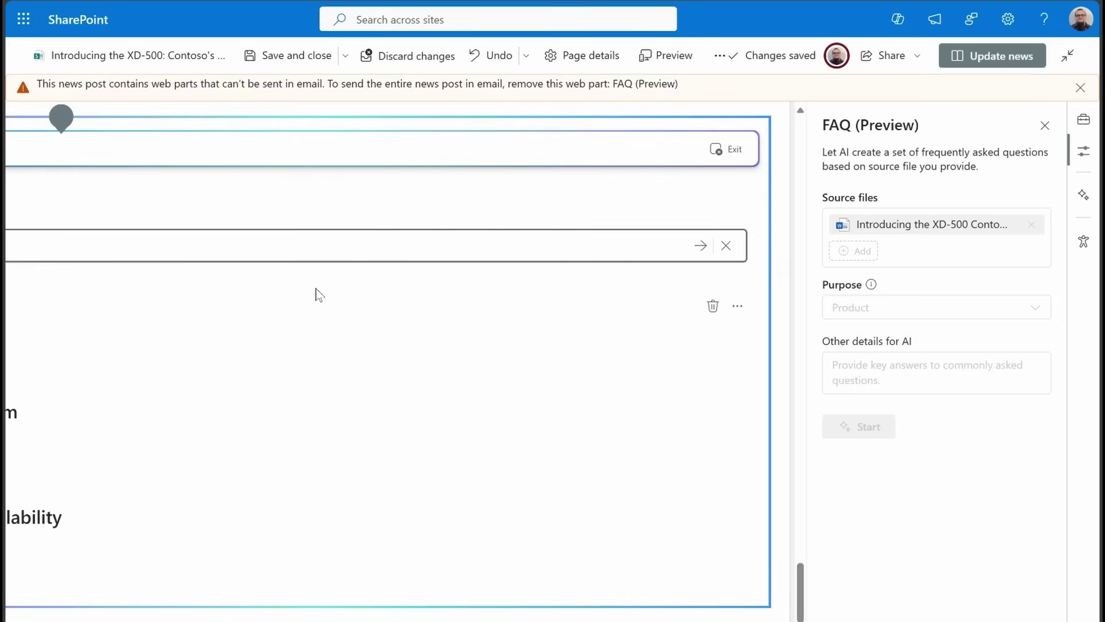
pyautogui.click(726, 246)
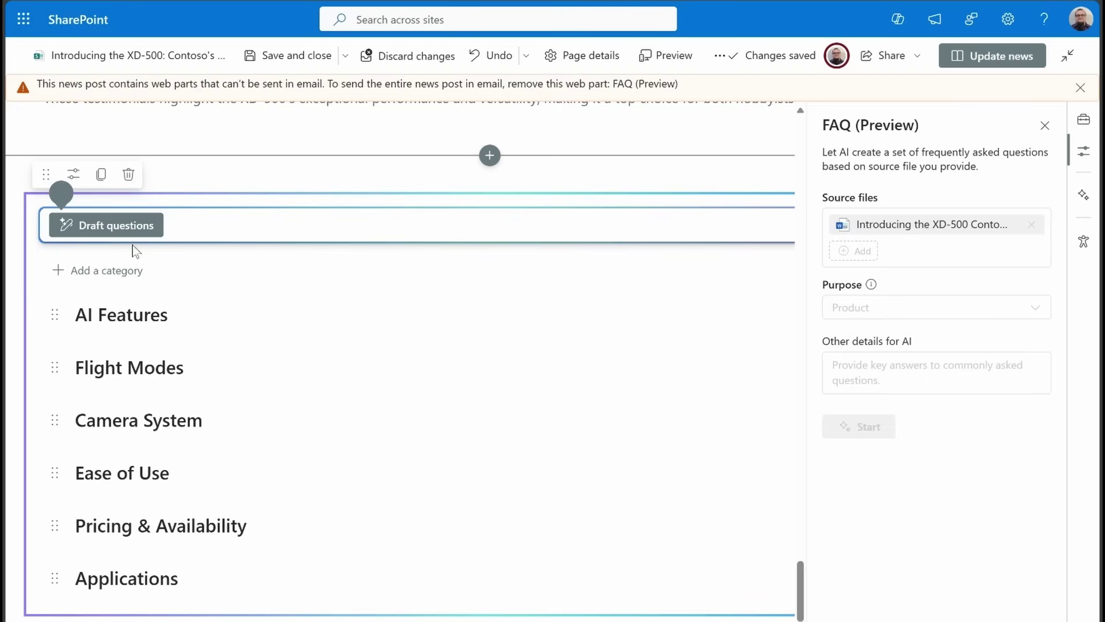
pyautogui.click(129, 227)
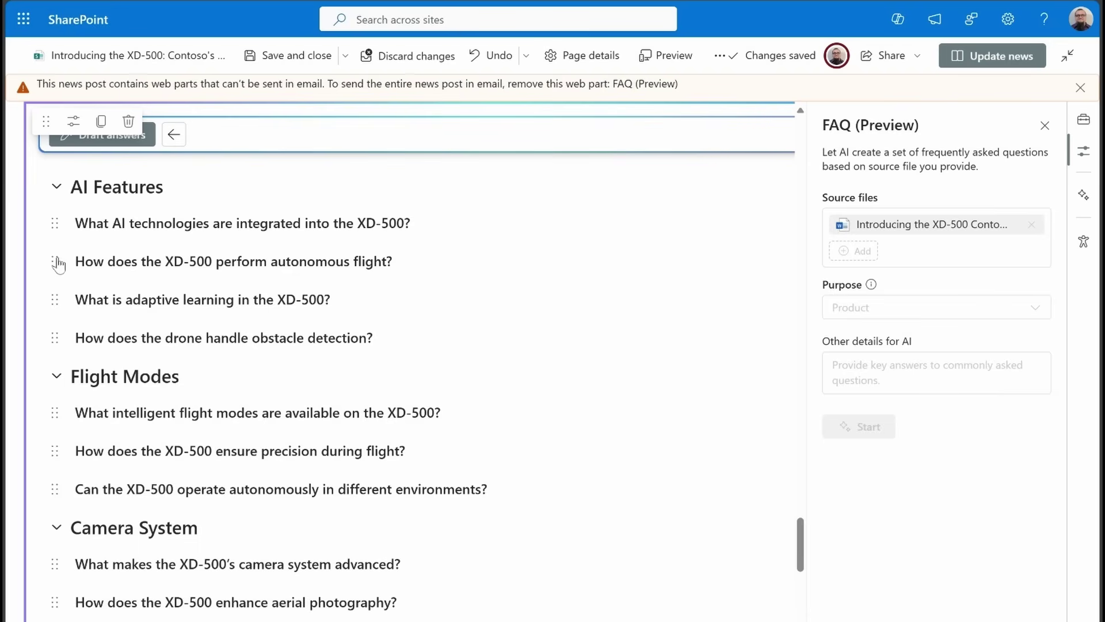
# Move the autonomous flight question to the top of AI Features.
pyautogui.moveTo(55, 262); pyautogui.dragTo(50, 212)
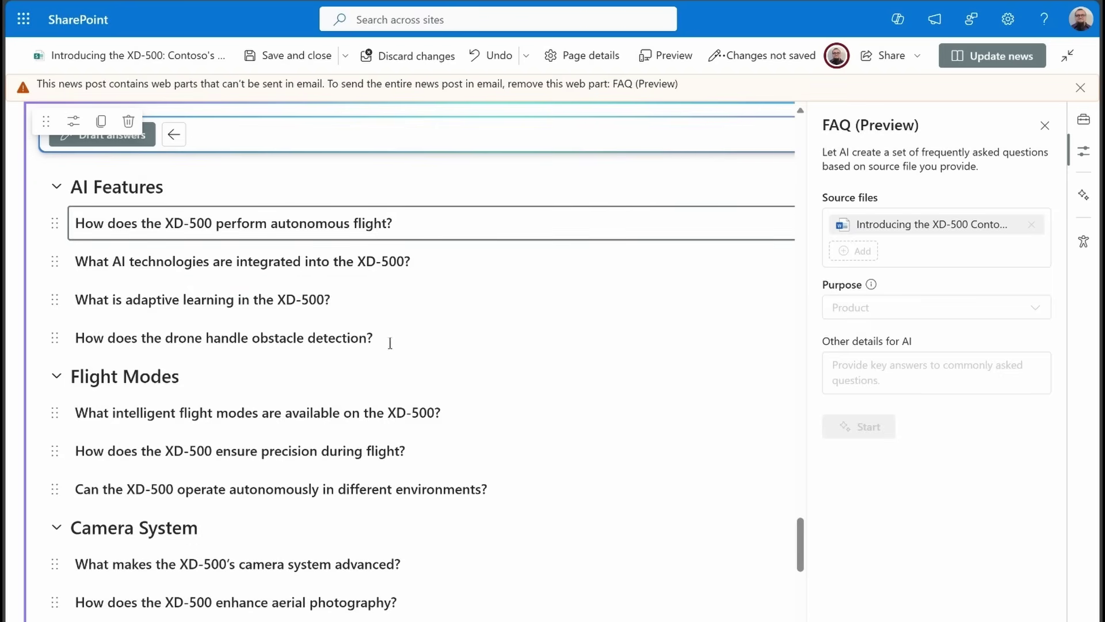
pyautogui.hscroll(5, 423, 363)
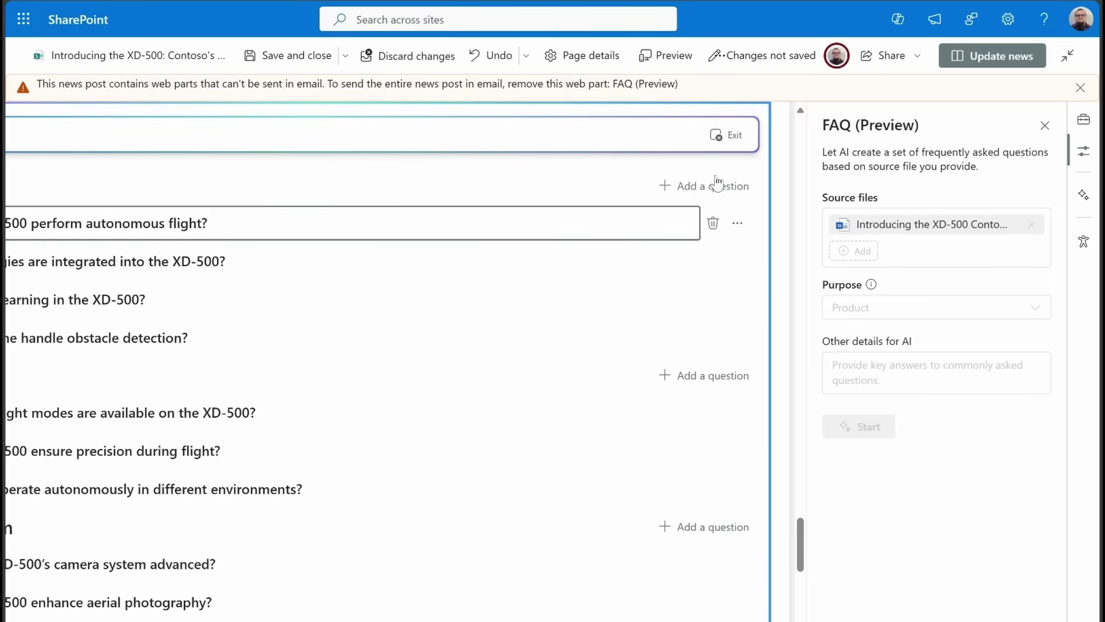
pyautogui.click(736, 224)
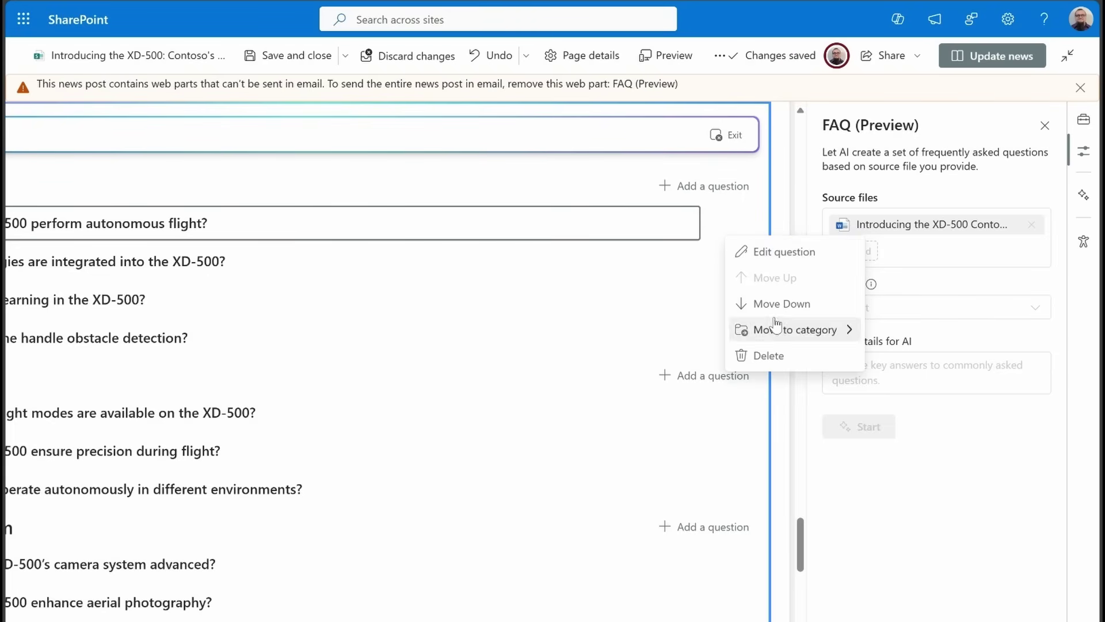
pyautogui.click(792, 192)
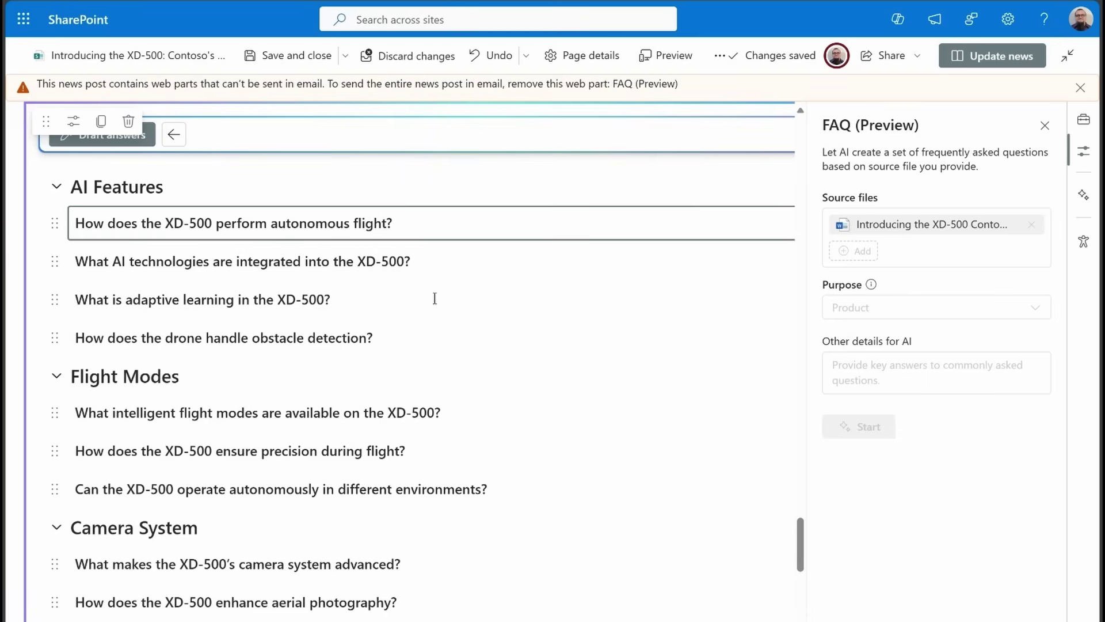
# Scroll through the drafted questions across all six FAQ categories.
pyautogui.scroll(2, 426, 301)
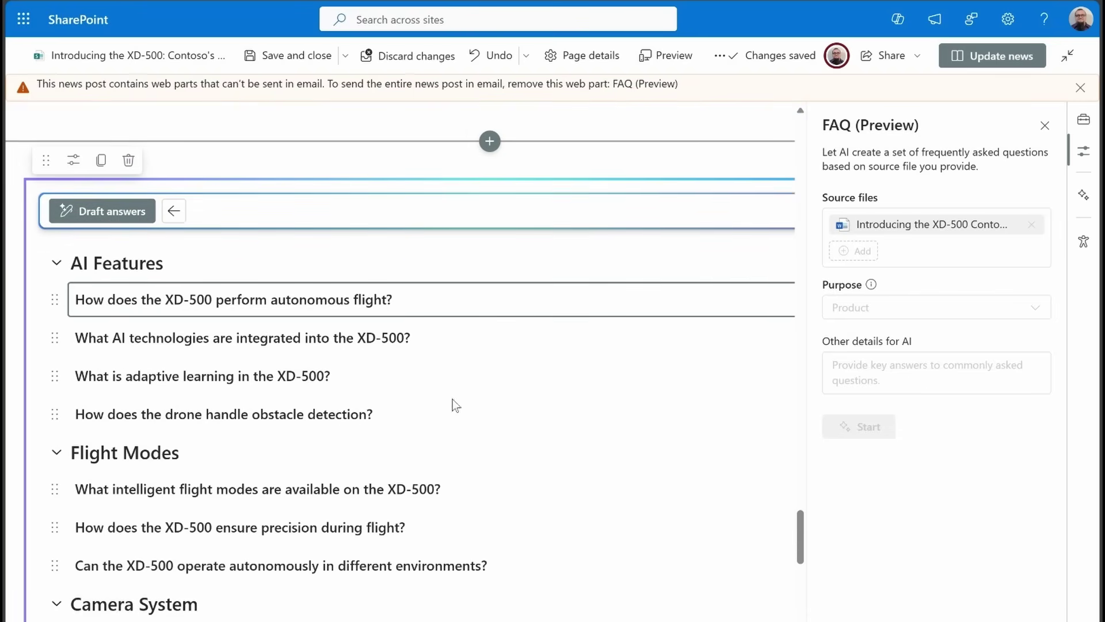
pyautogui.scroll(-4, 451, 403)
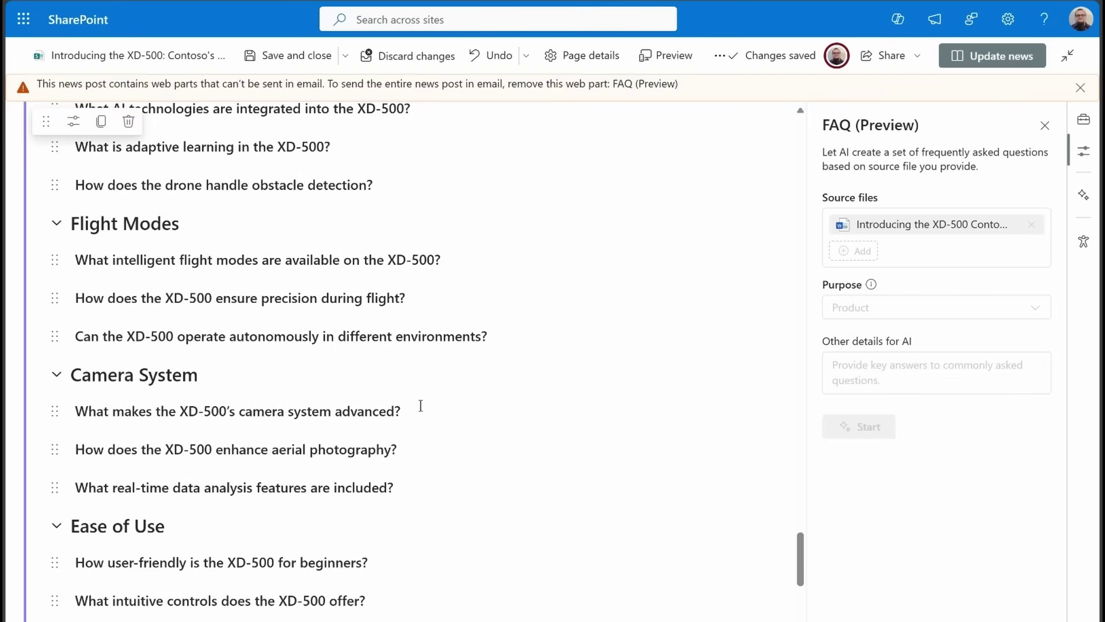
pyautogui.scroll(-8, 420, 403)
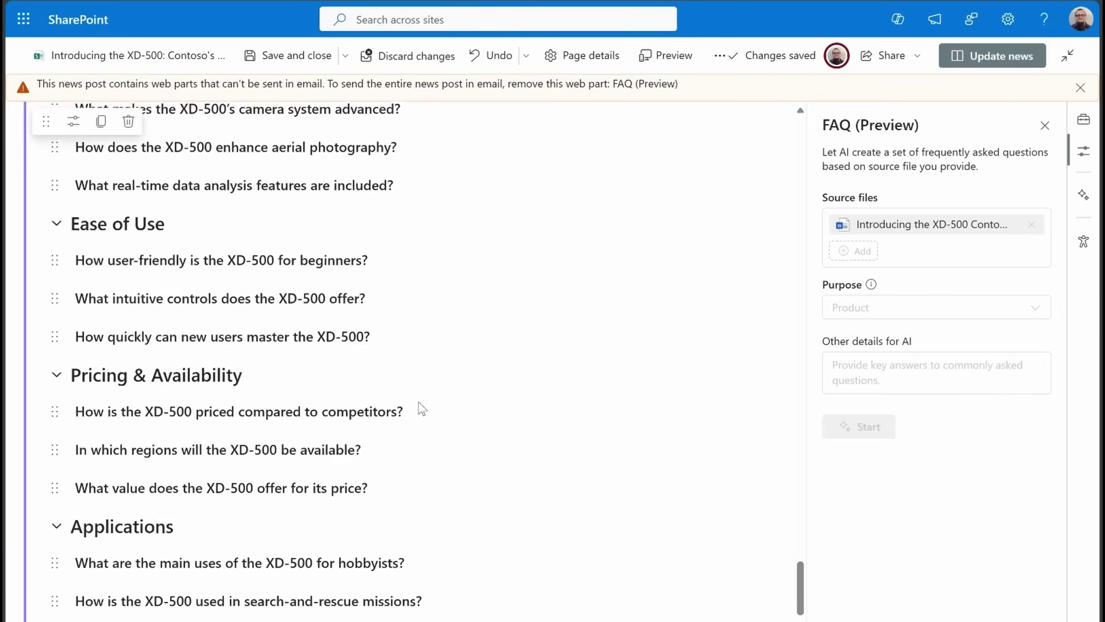
pyautogui.scroll(12, 428, 403)
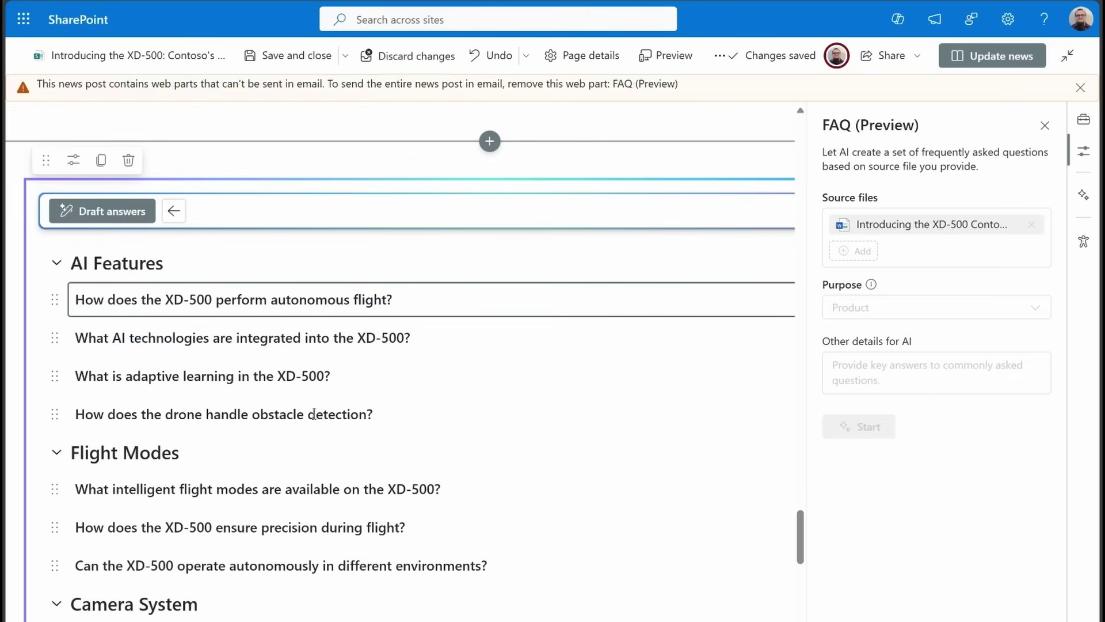
pyautogui.scroll(-7, 289, 448)
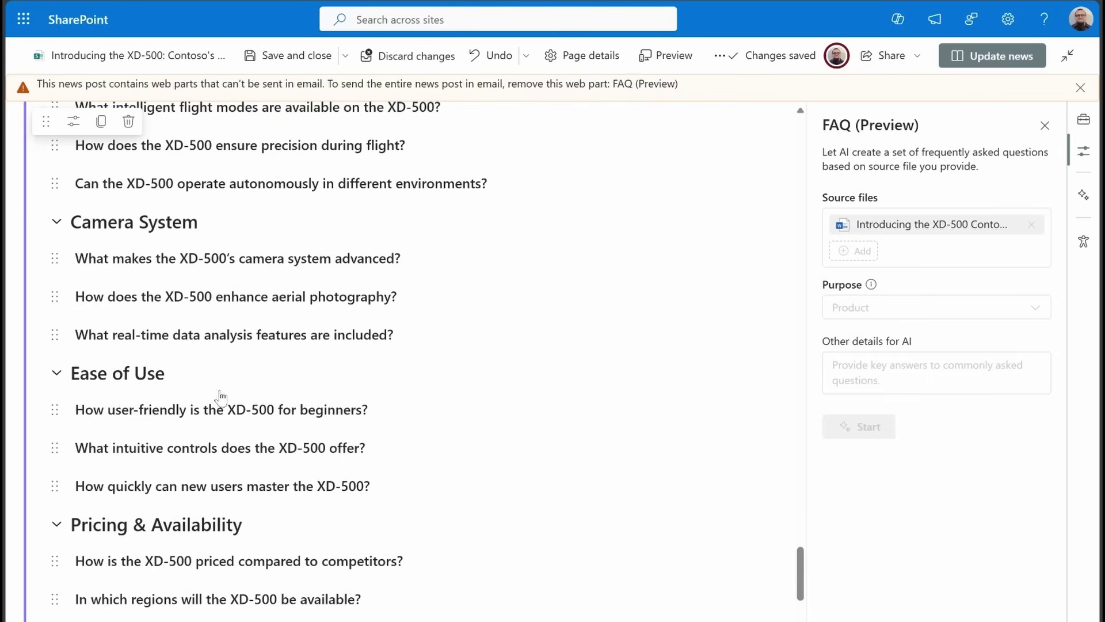
pyautogui.scroll(-1, 315, 520)
pyautogui.scroll(9, 296, 520)
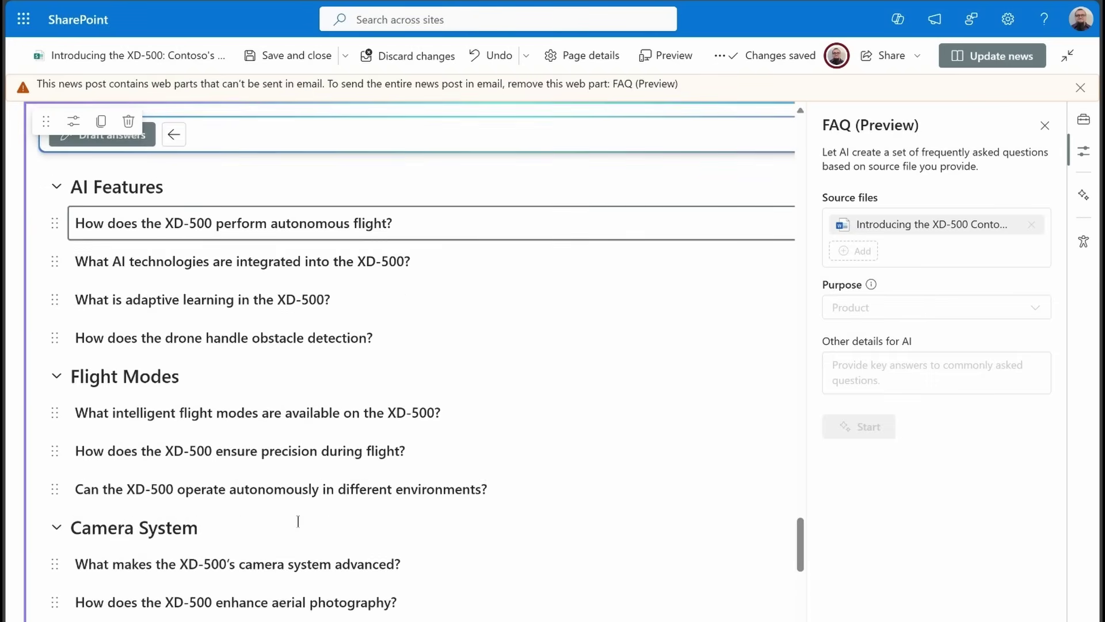
pyautogui.scroll(-3, 296, 513)
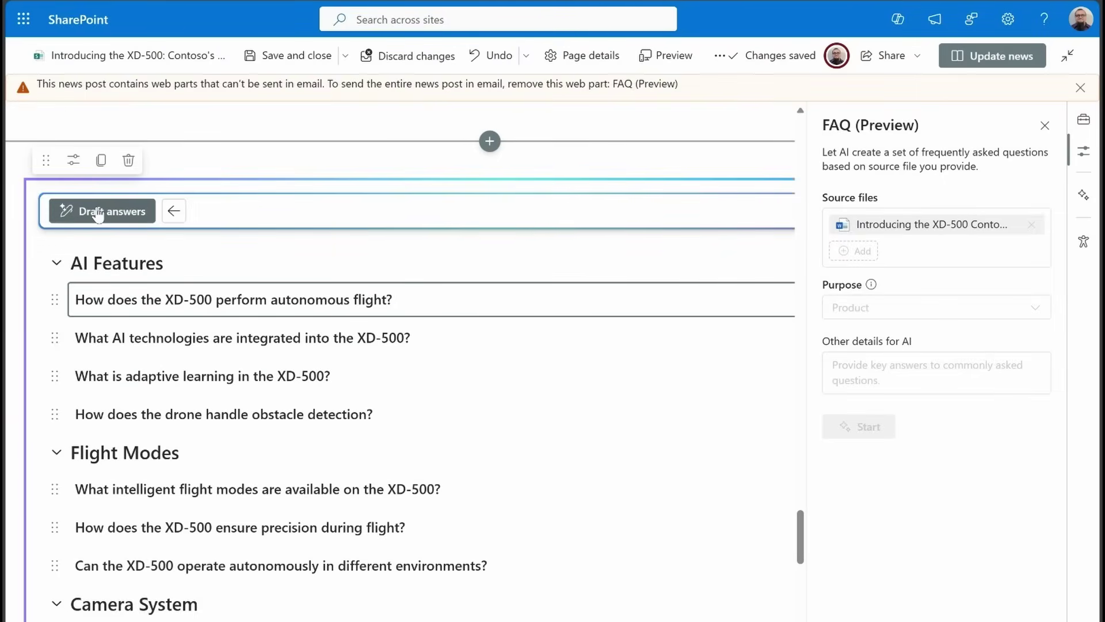
# Have Copilot draft answers for every FAQ question and review them.
pyautogui.click(99, 211)
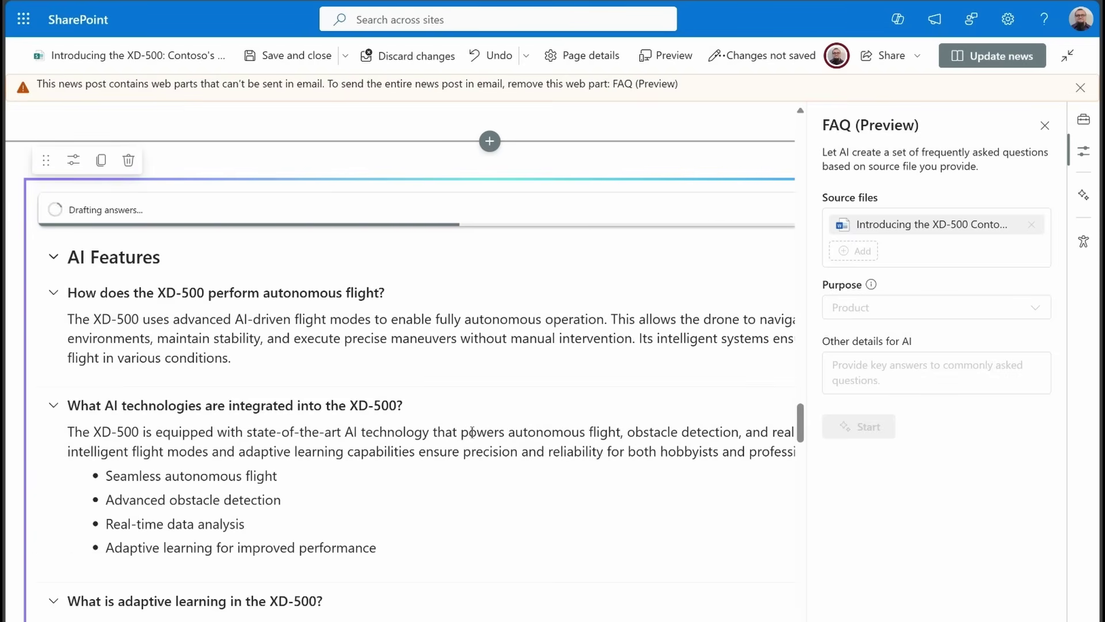
pyautogui.scroll(-20, 547, 475)
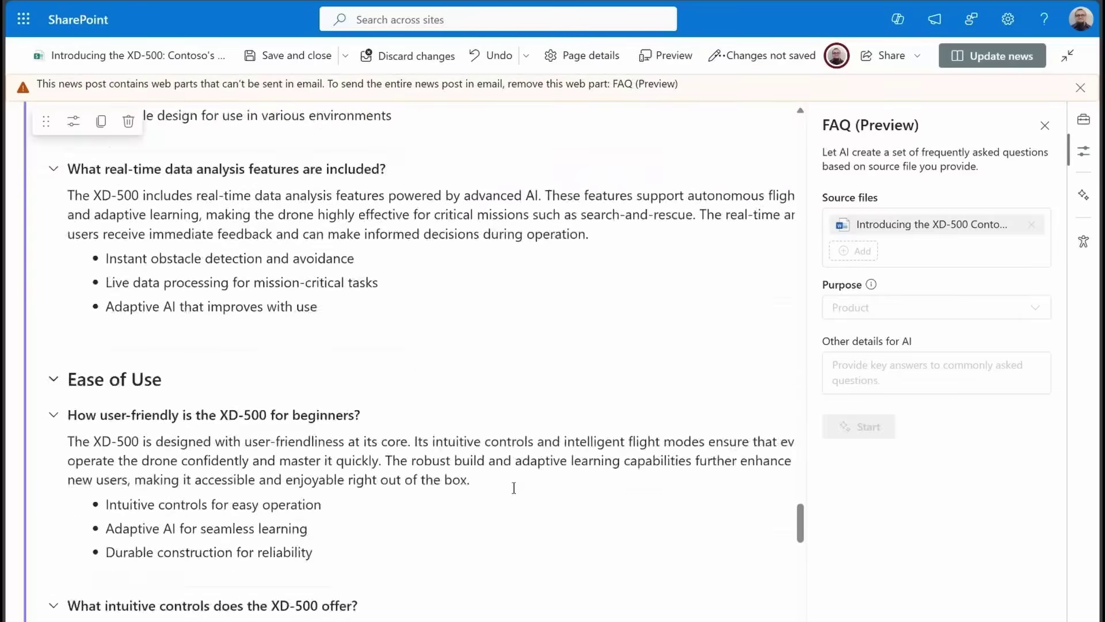
pyautogui.scroll(-10, 514, 488)
pyautogui.scroll(15, 507, 462)
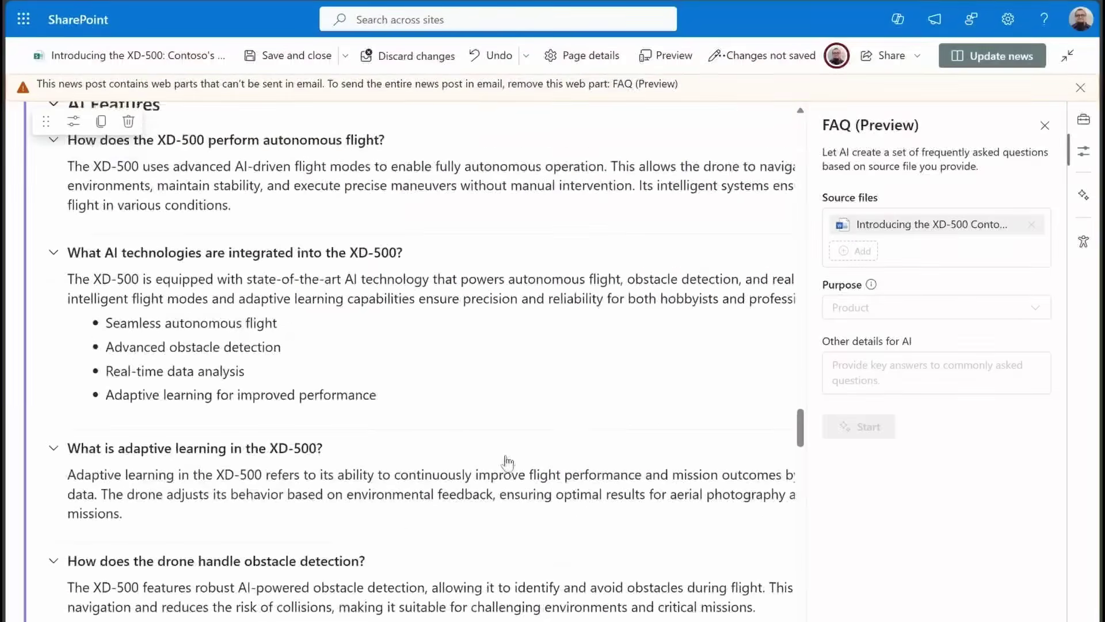
pyautogui.scroll(5, 506, 462)
pyautogui.scroll(-2, 506, 462)
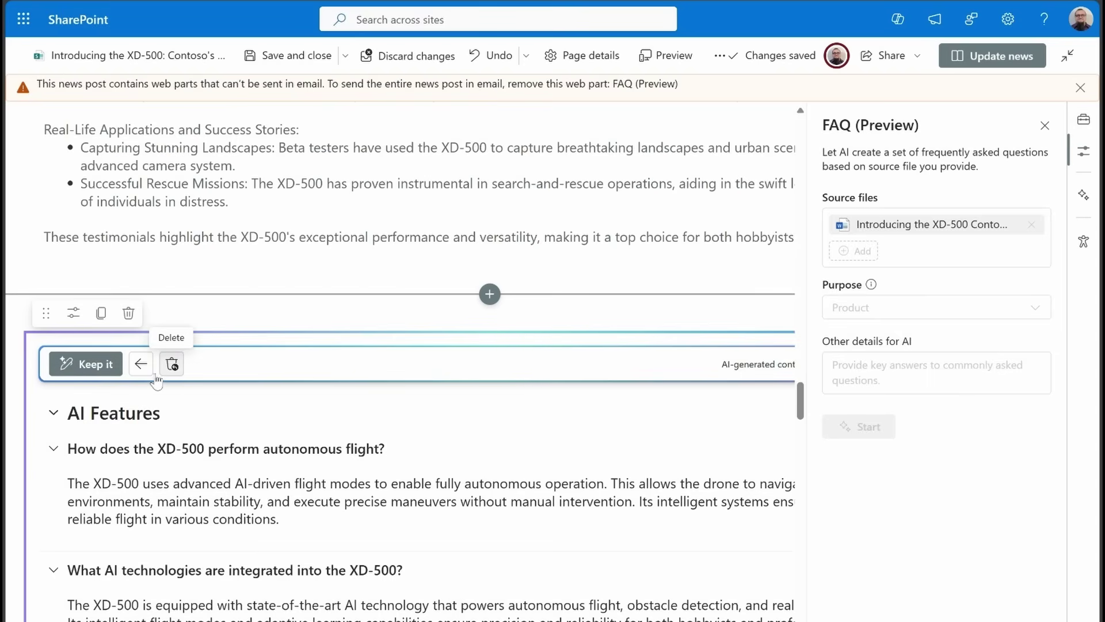
# Discard the drafted answers, draft them again, and keep the generated FAQ.
pyautogui.click(137, 368)
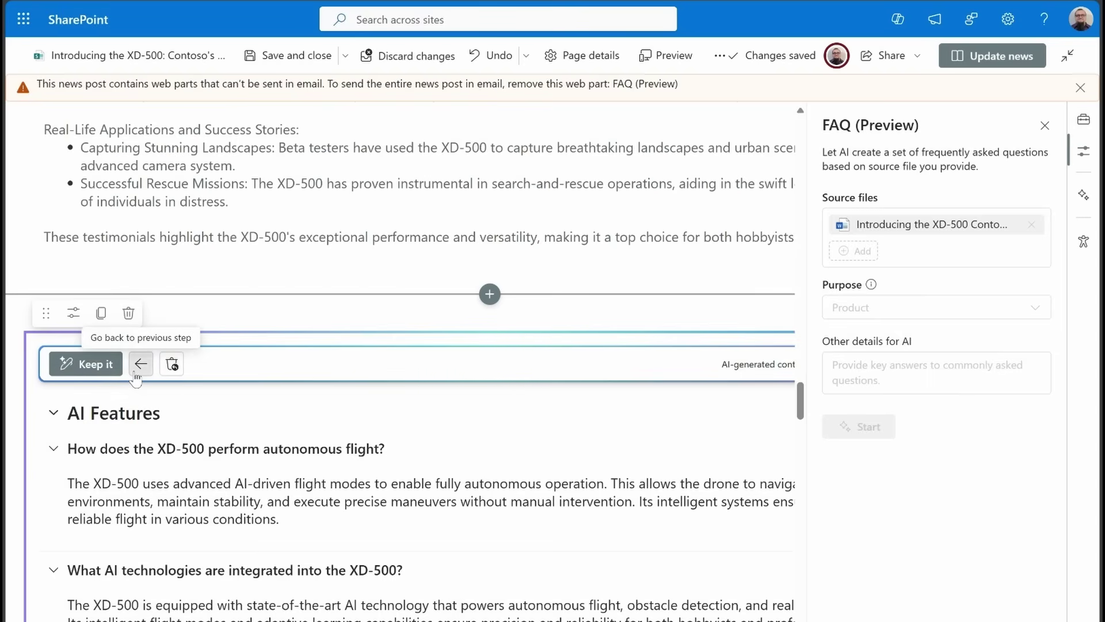
pyautogui.click(645, 367)
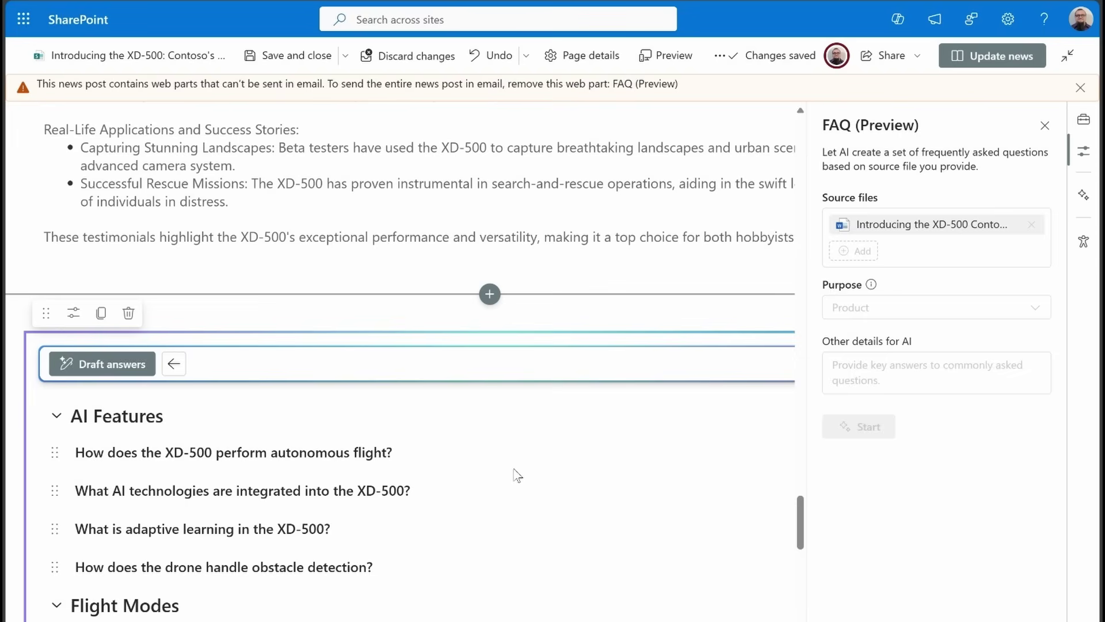
pyautogui.scroll(-2, 218, 486)
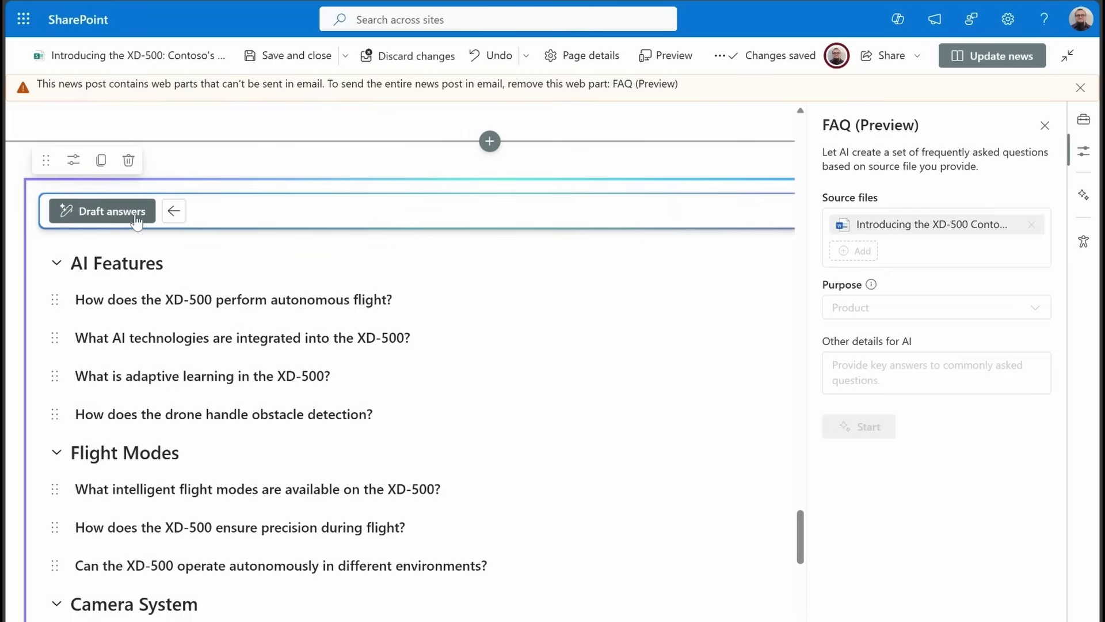
pyautogui.click(135, 220)
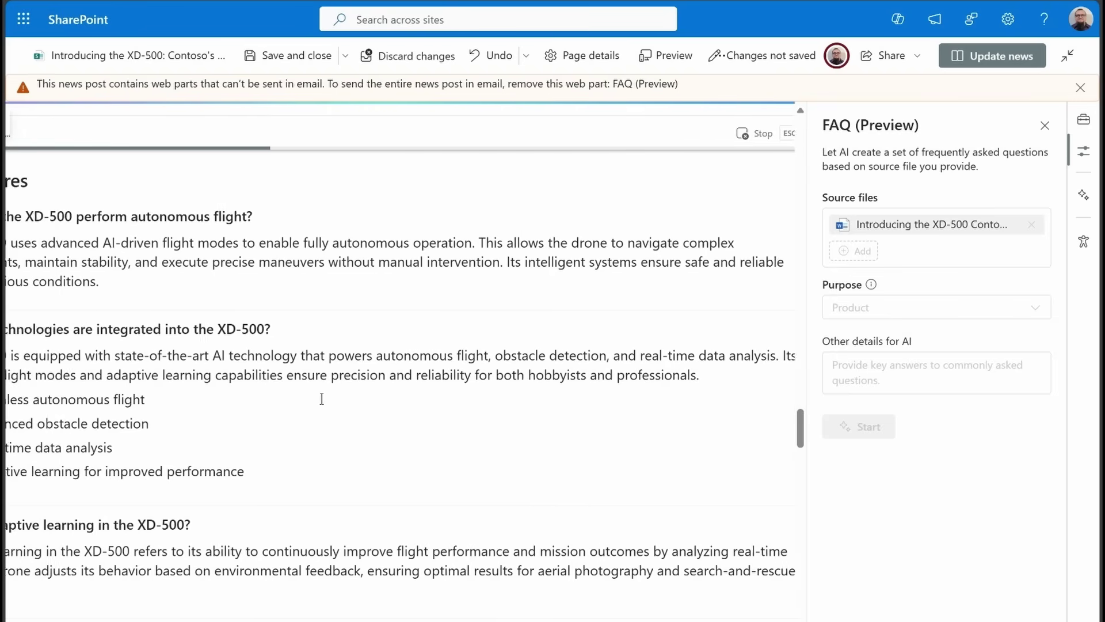
pyautogui.scroll(3, 322, 398)
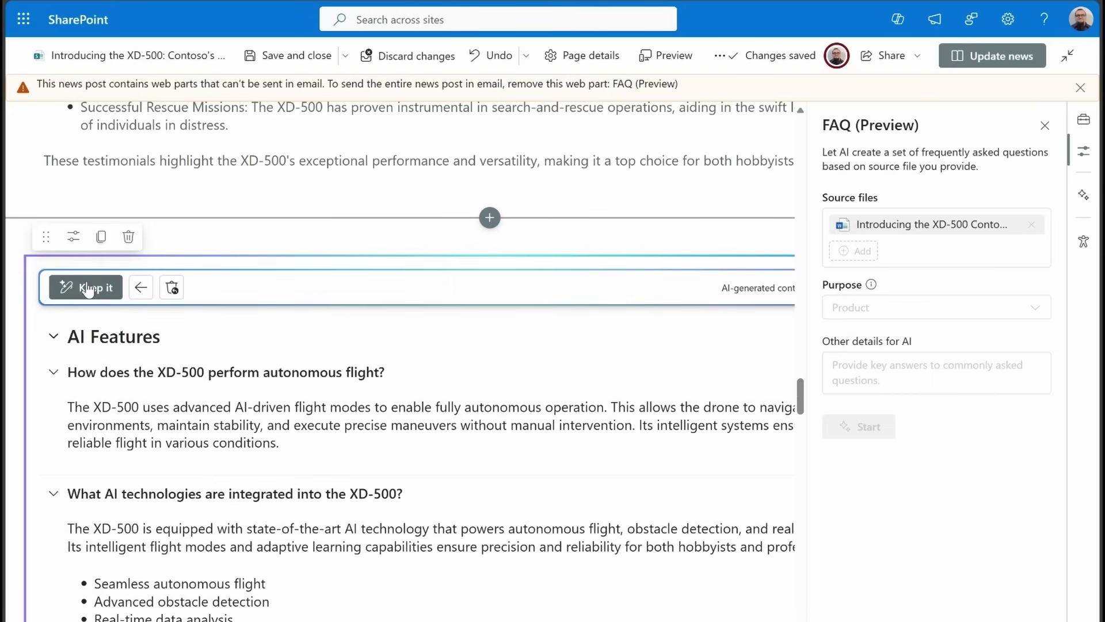
pyautogui.click(87, 288)
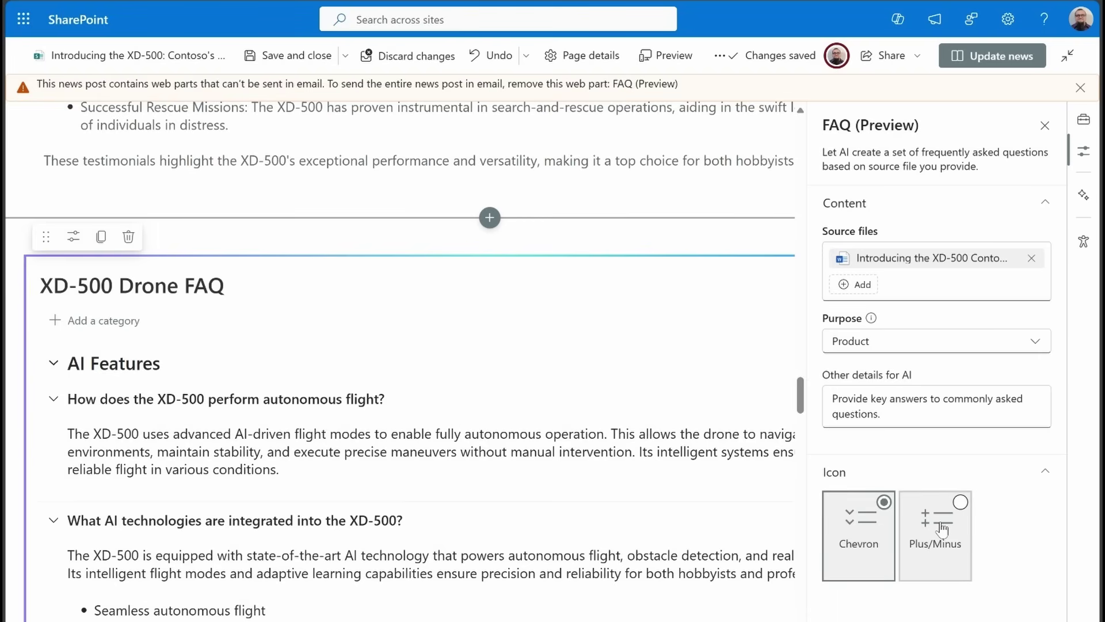
# Try the Plus/Minus expand icons on the FAQ, then revert to Chevron.
pyautogui.click(941, 528)
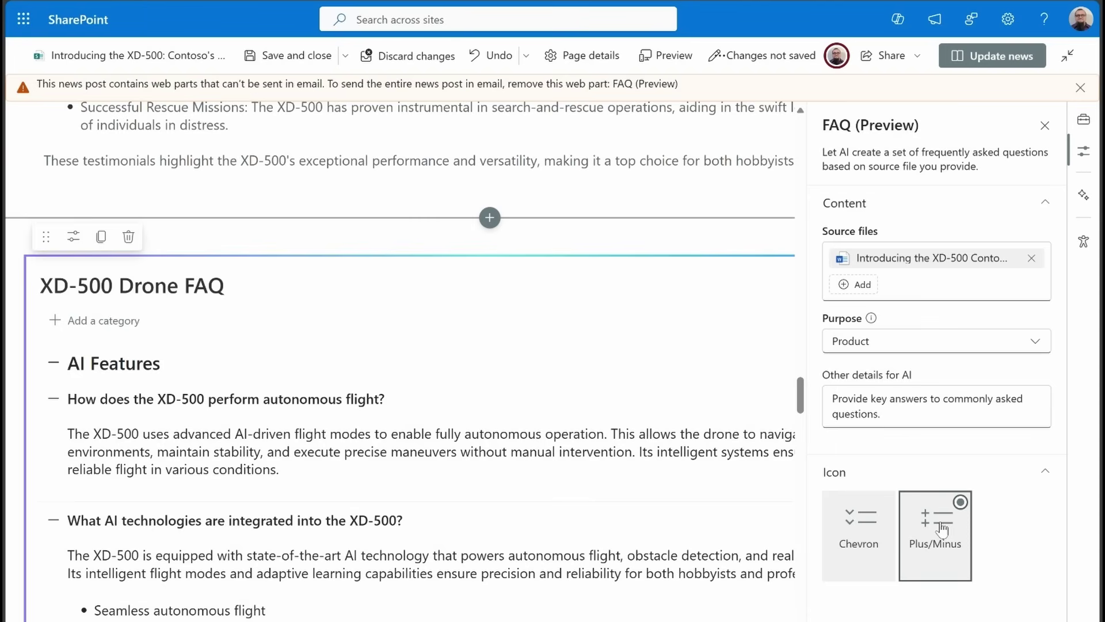
pyautogui.click(858, 529)
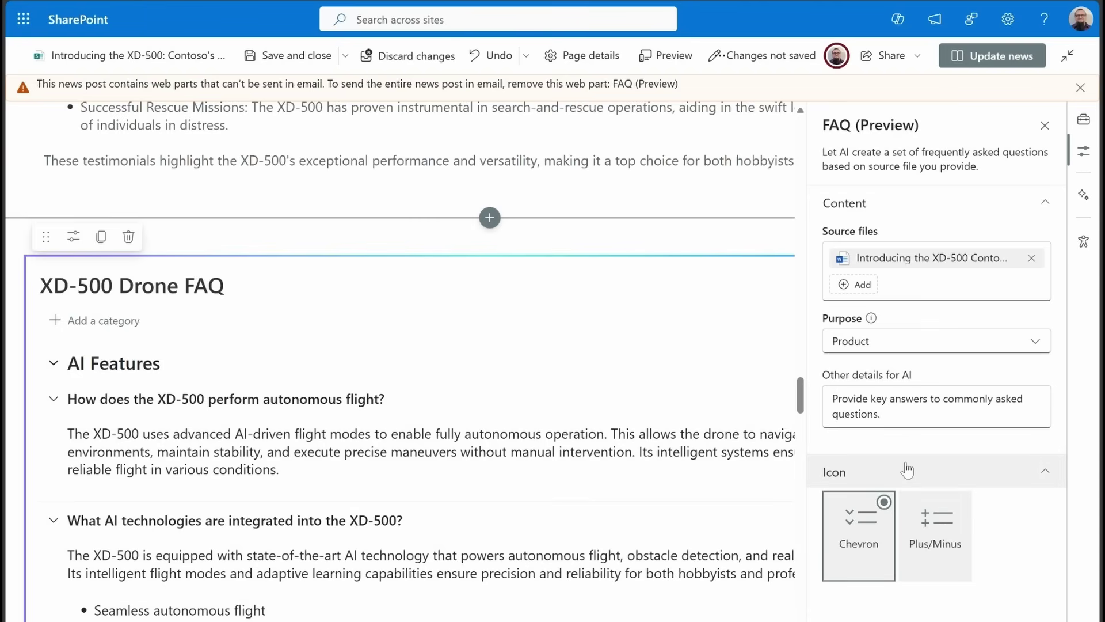
# Publish the updated XD-500 news post with Update news.
pyautogui.click(989, 57)
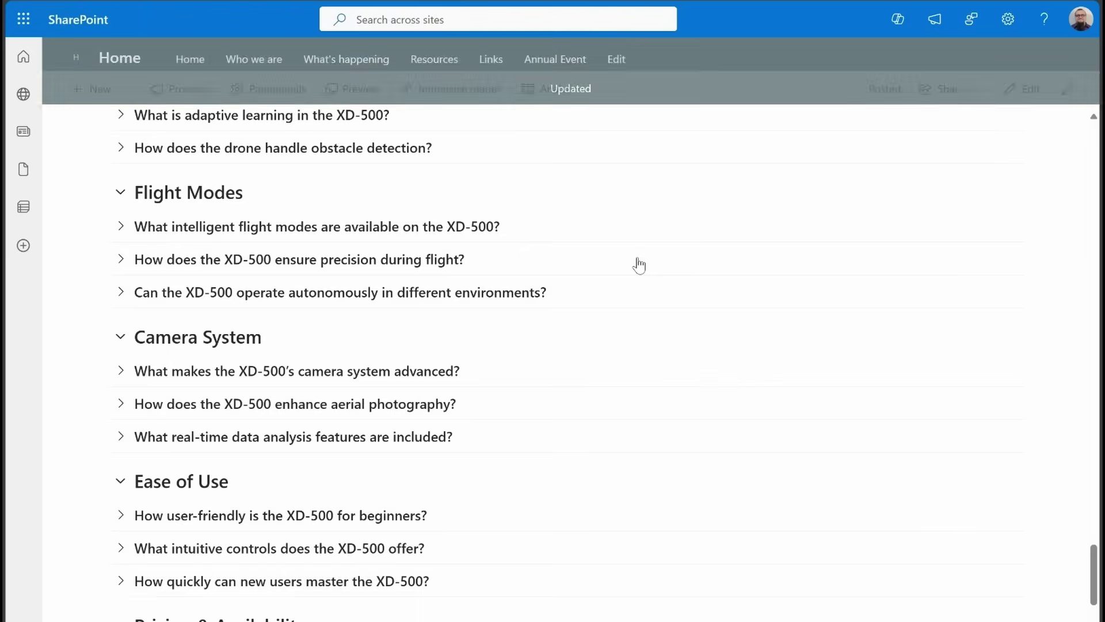
pyautogui.scroll(8, 541, 354)
pyautogui.scroll(-3, 403, 357)
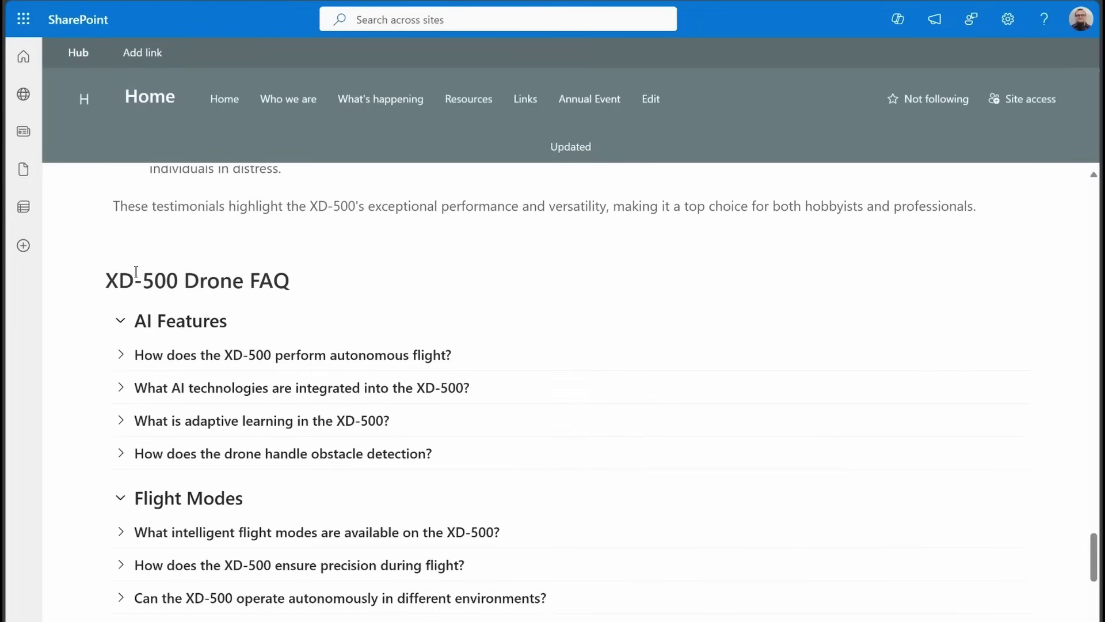
# Collapse all six FAQ categories, re-expand AI Features, and toggle the autonomous flight answer.
pyautogui.click(117, 323)
pyautogui.click(119, 356)
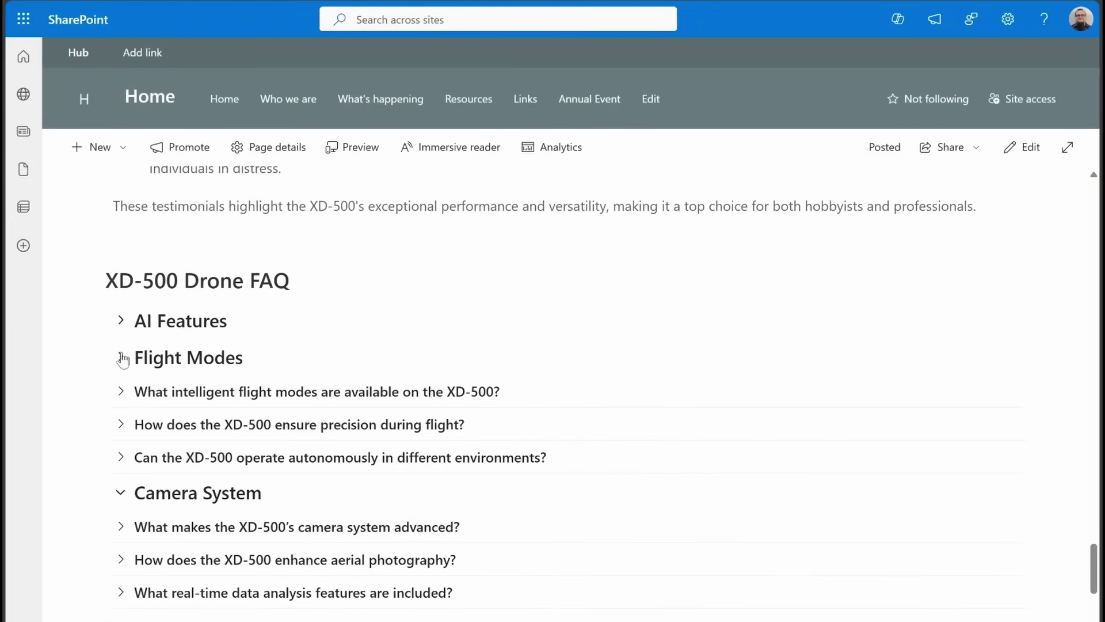
pyautogui.click(119, 393)
pyautogui.click(119, 436)
pyautogui.click(119, 465)
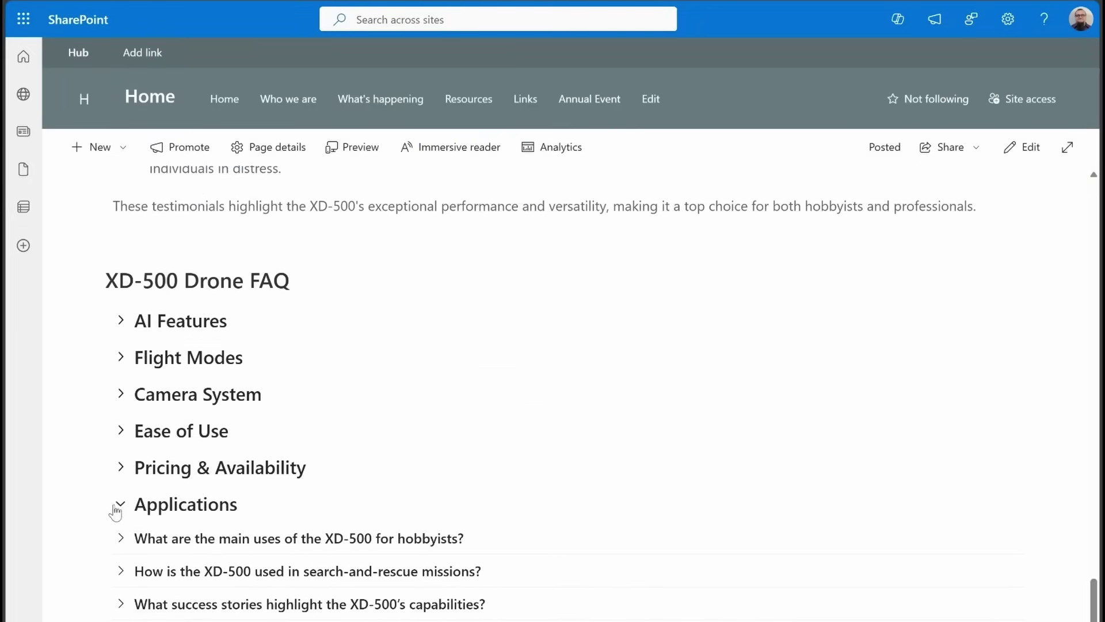
pyautogui.click(120, 504)
pyautogui.click(118, 324)
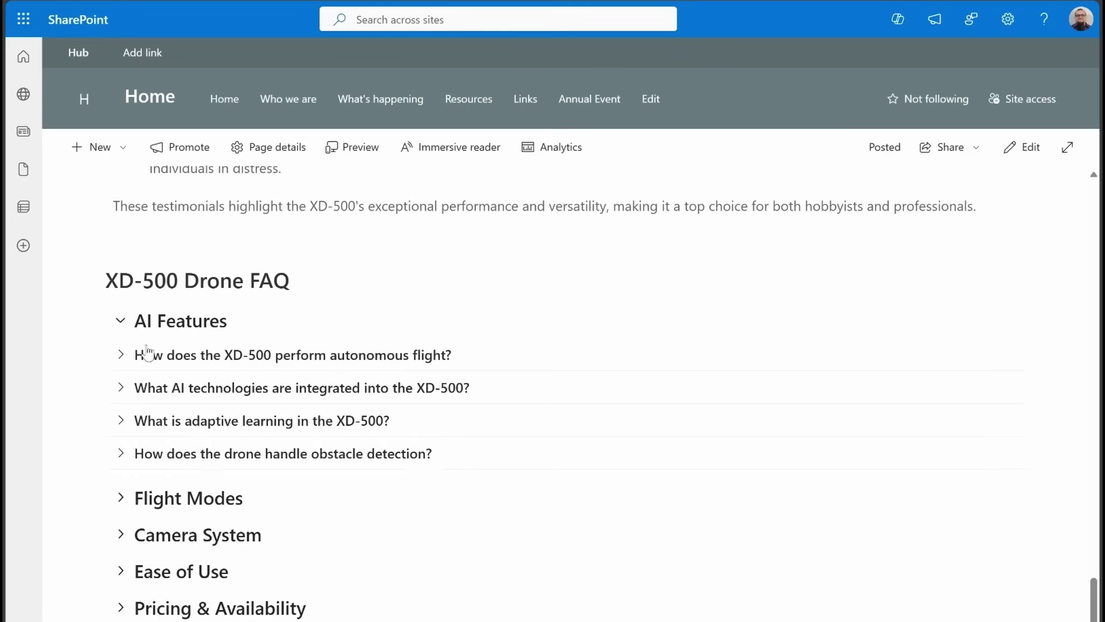
pyautogui.click(120, 354)
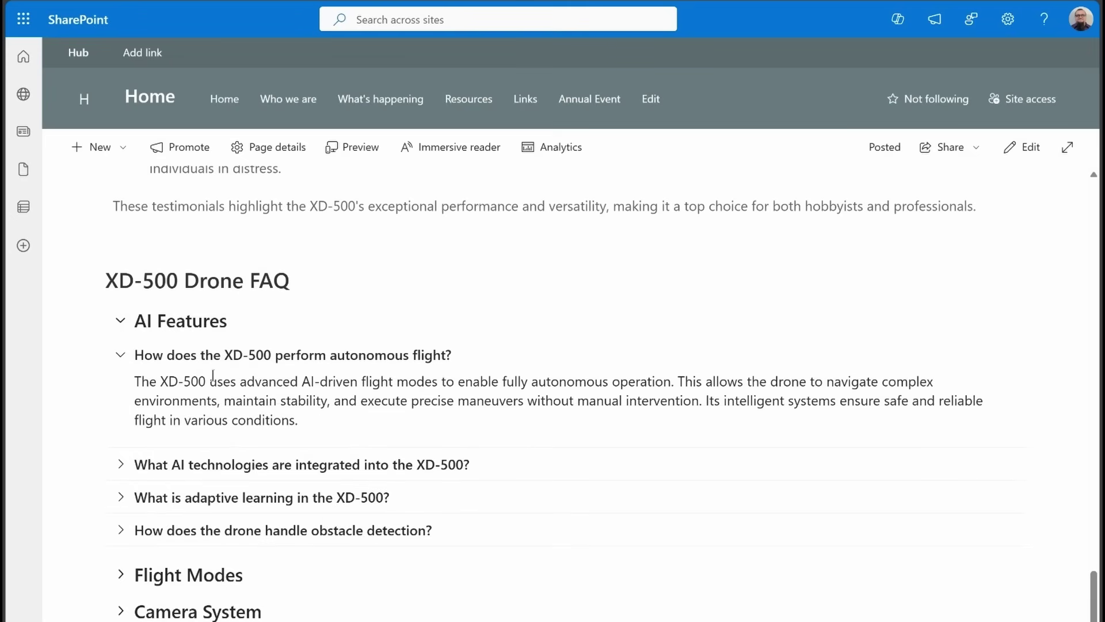
pyautogui.scroll(-1, 213, 375)
pyautogui.click(119, 280)
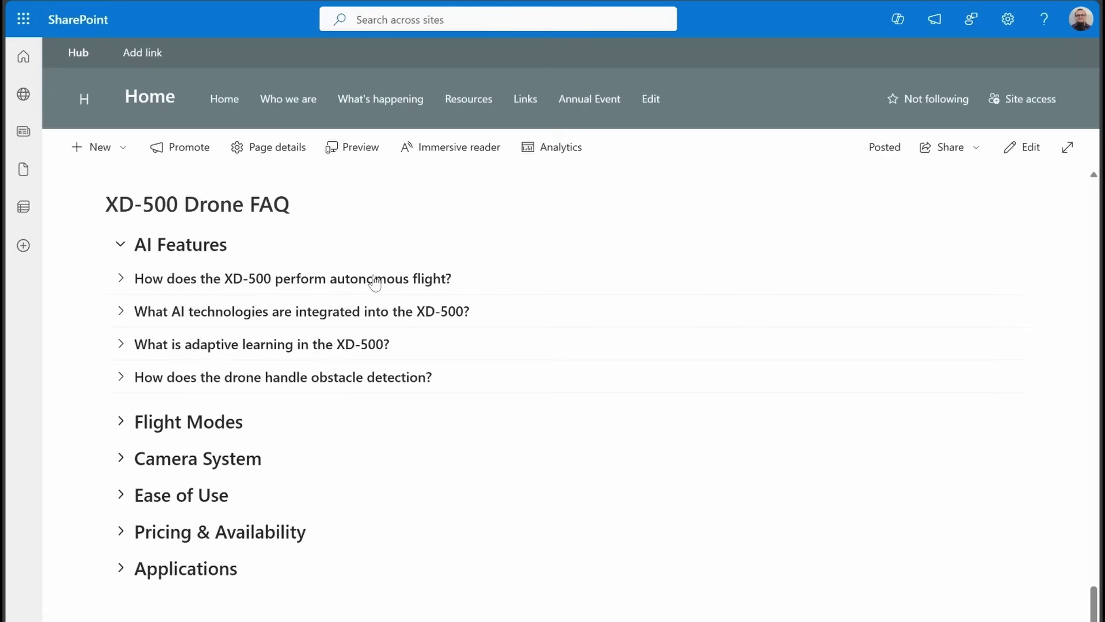
# Reopen the XD-500 post for editing and open the FAQ web part's properties.
pyautogui.click(1022, 155)
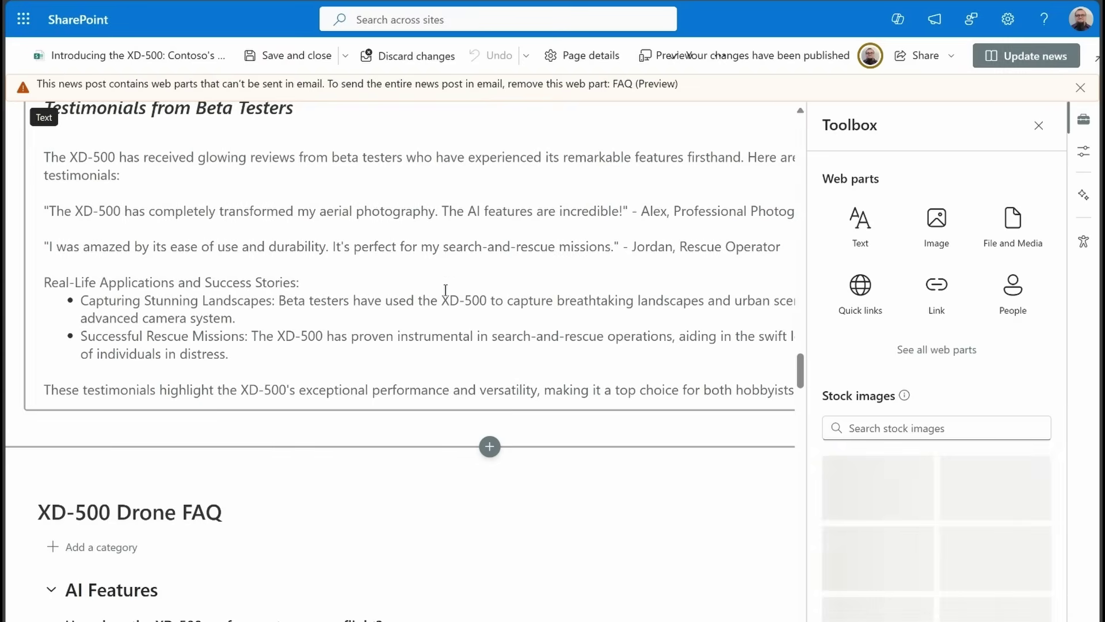
pyautogui.scroll(-5, 293, 214)
pyautogui.click(293, 214)
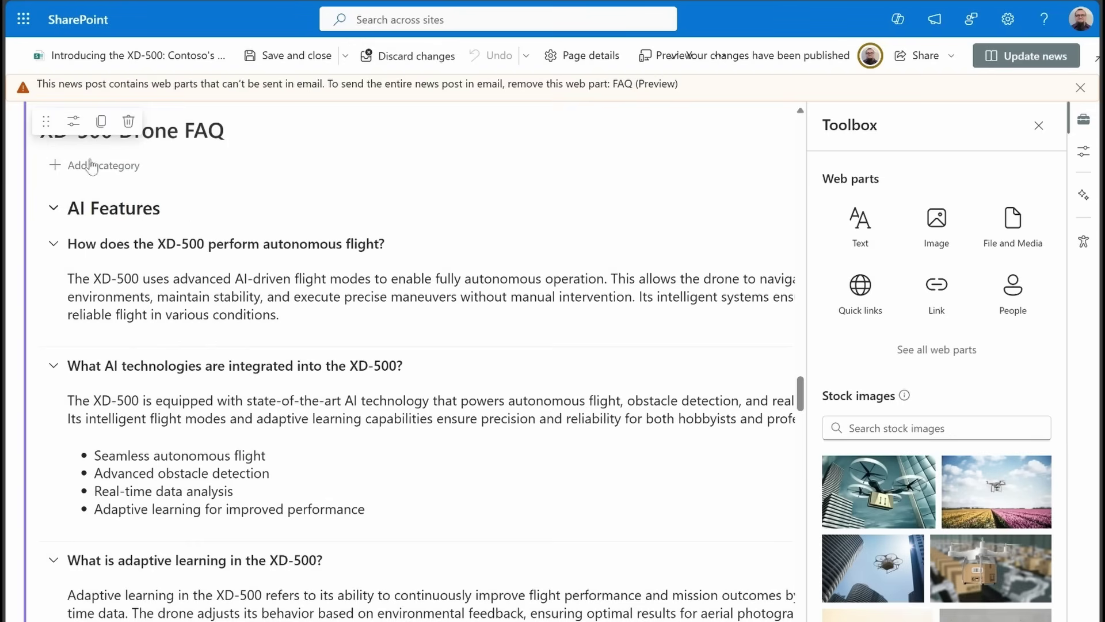
pyautogui.click(74, 121)
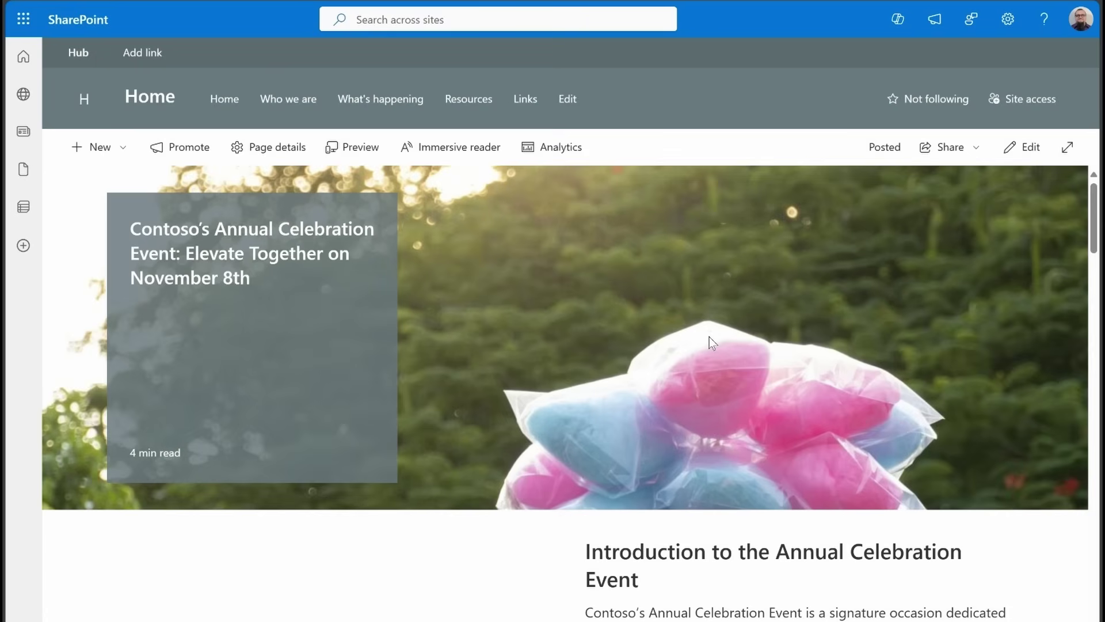
# Scroll through the Annual Celebration Event post and switch it into edit mode.
pyautogui.scroll(-15, 702, 343)
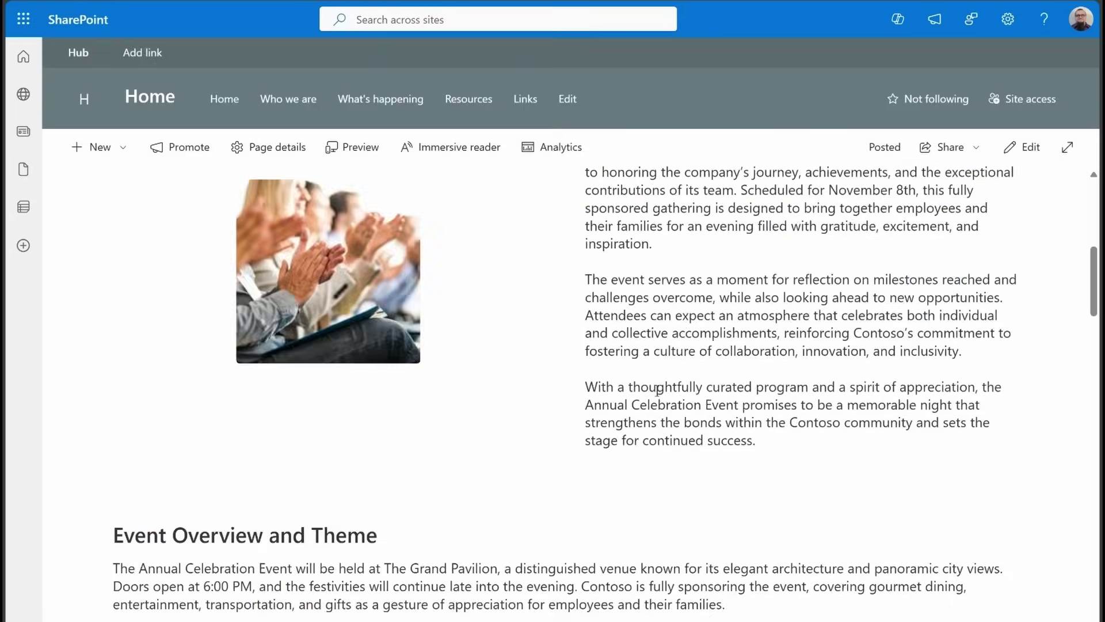
pyautogui.scroll(15, 633, 374)
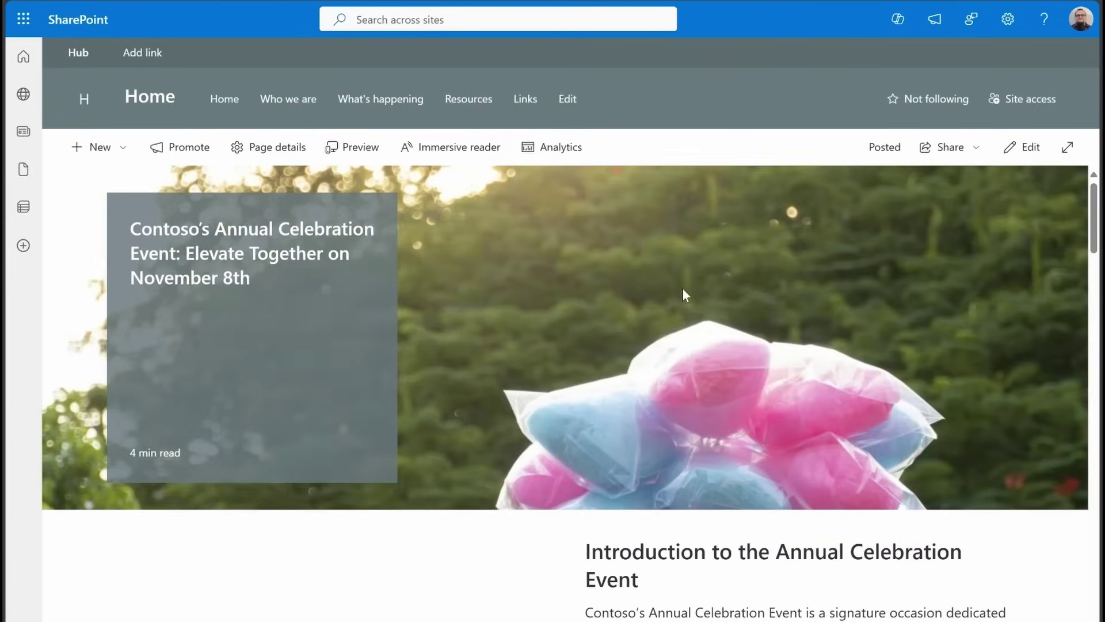
pyautogui.scroll(-12, 1086, 194)
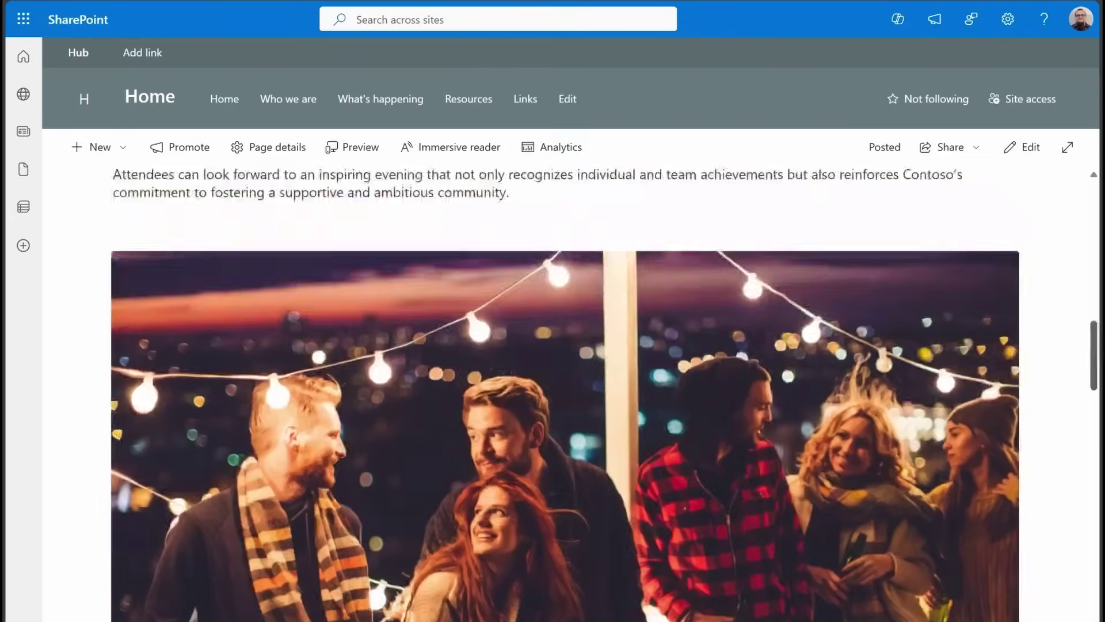
pyautogui.scroll(-10, 1013, 317)
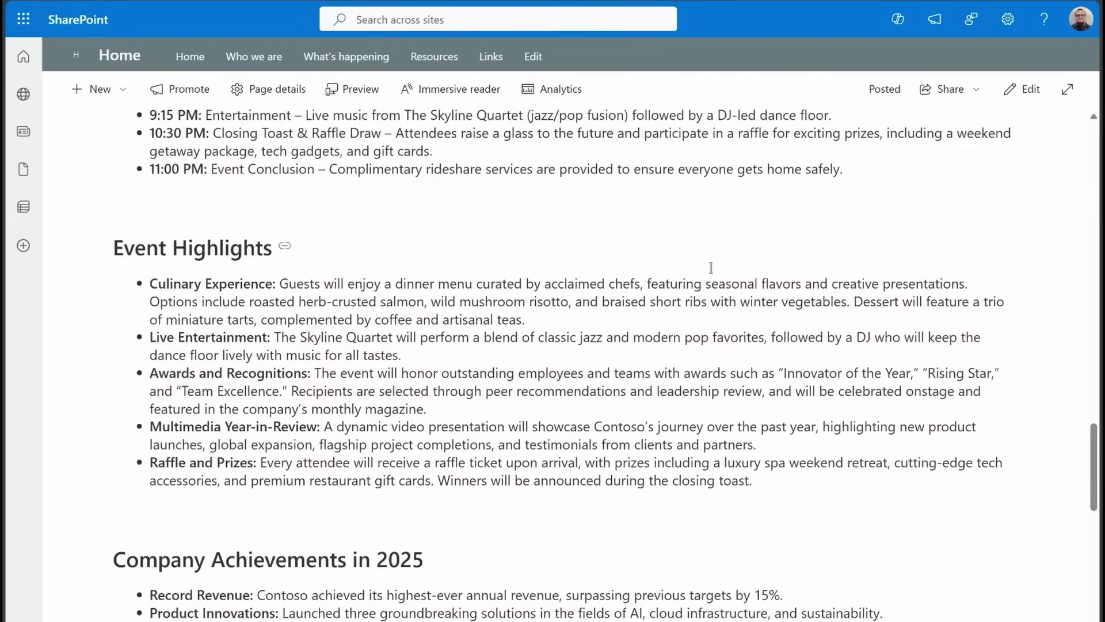
pyautogui.scroll(-15, 711, 268)
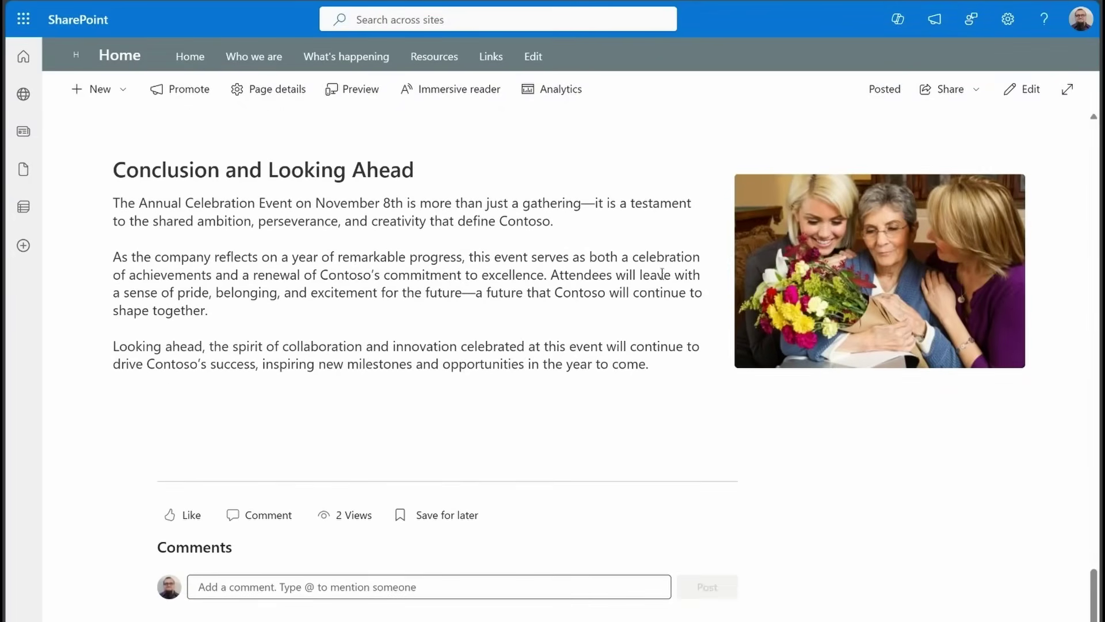
pyautogui.click(1014, 91)
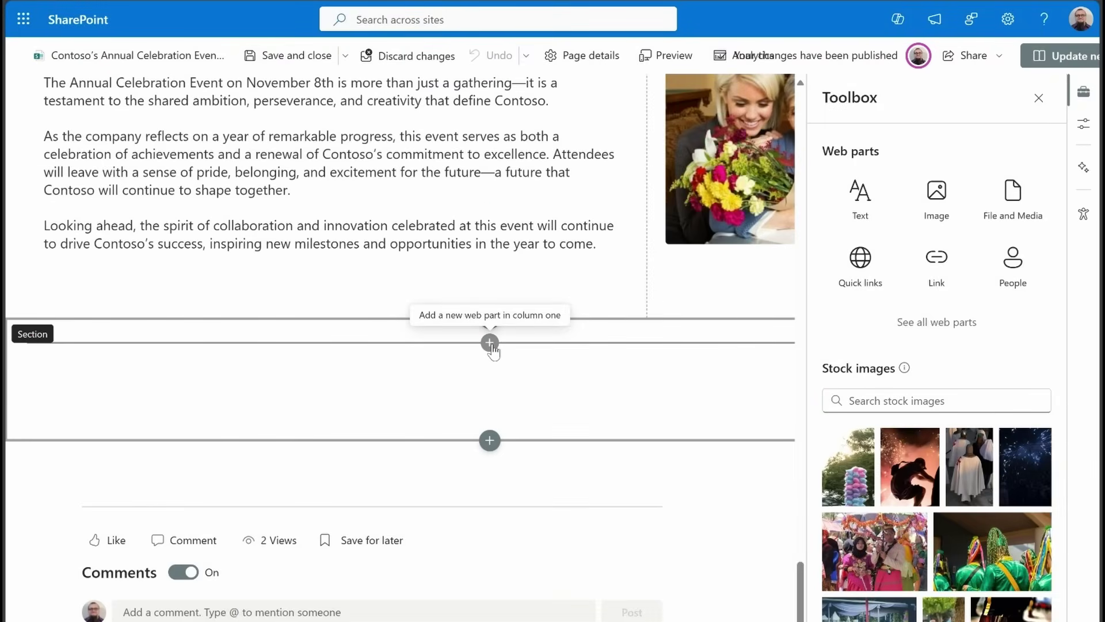
# Insert an FAQ web part into the empty section, found by searching 'faq'.
pyautogui.click(490, 343)
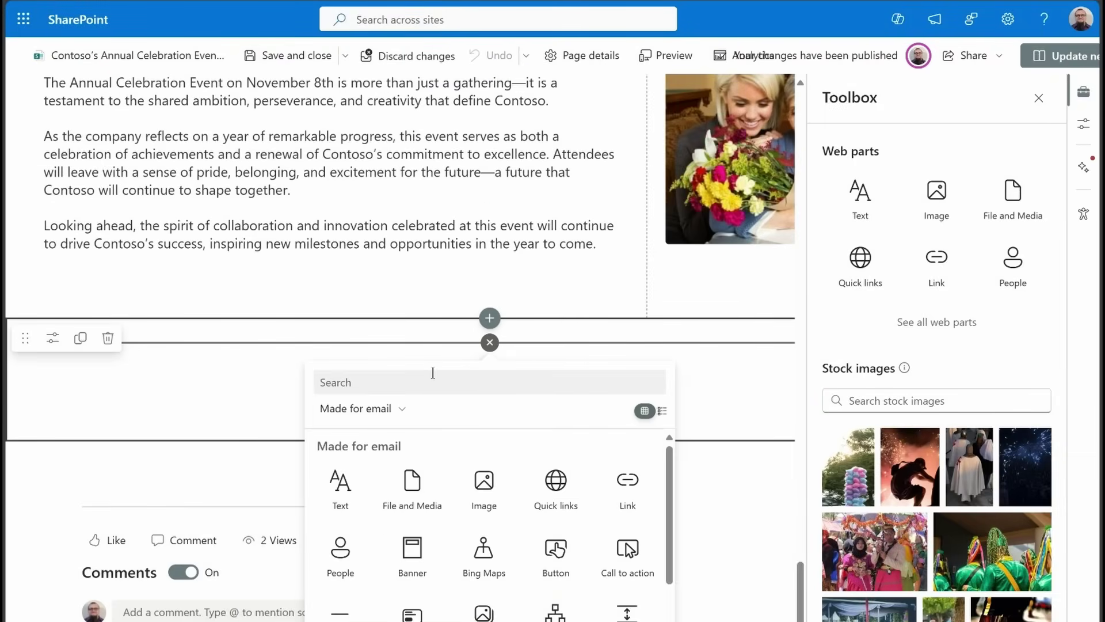
pyautogui.write('faq')
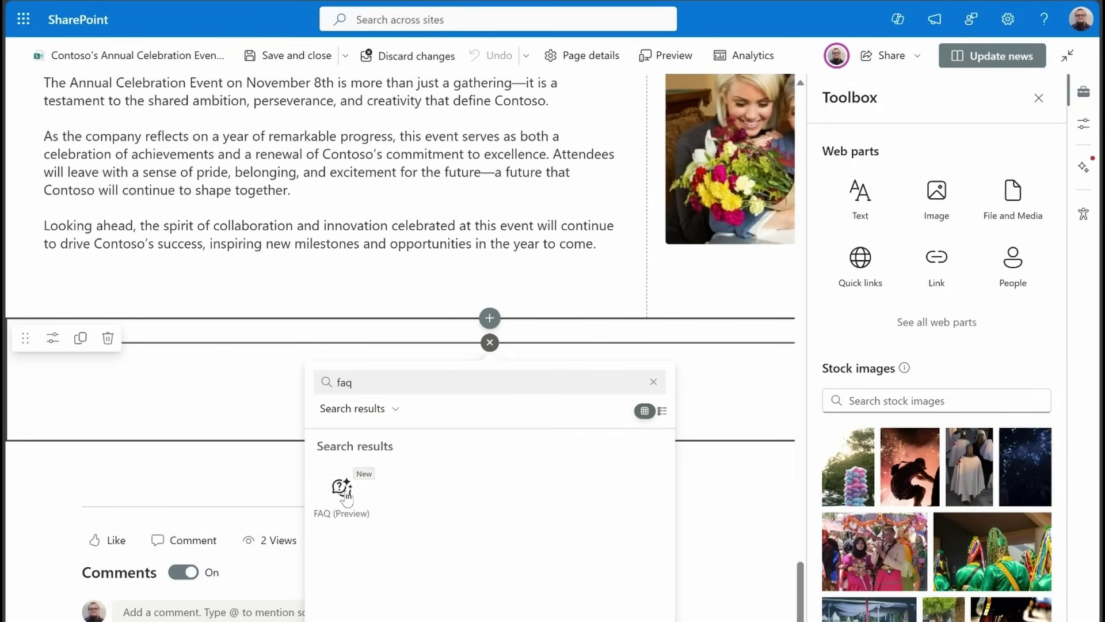
pyautogui.click(344, 491)
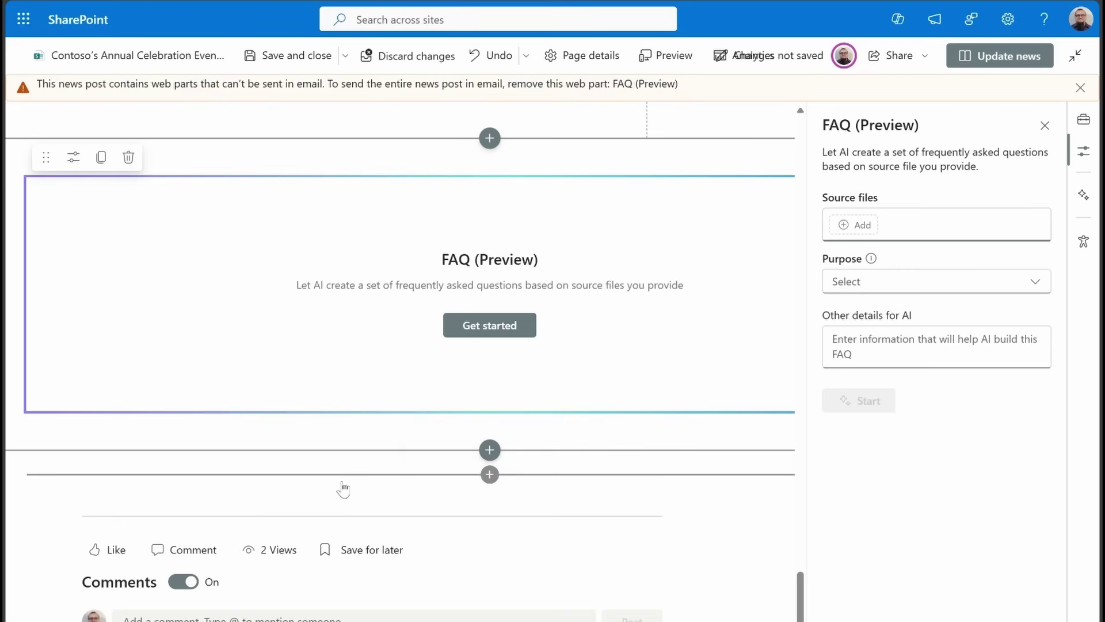
# Use Navy Pier Event.docx as the FAQ source file and set its purpose to Event.
pyautogui.click(857, 226)
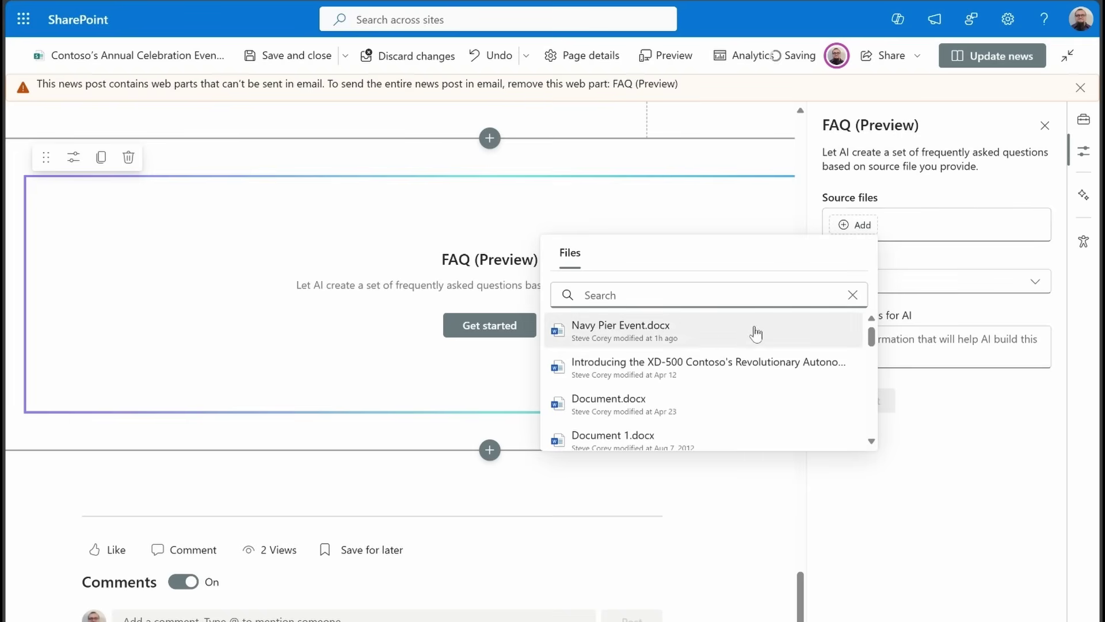
pyautogui.click(633, 338)
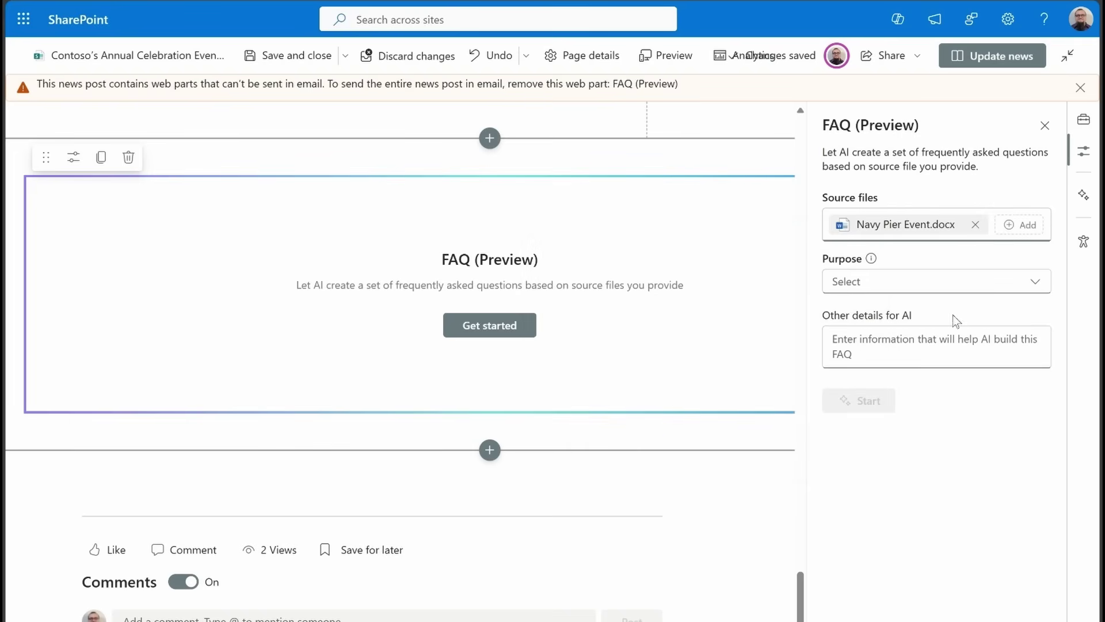
pyautogui.click(925, 282)
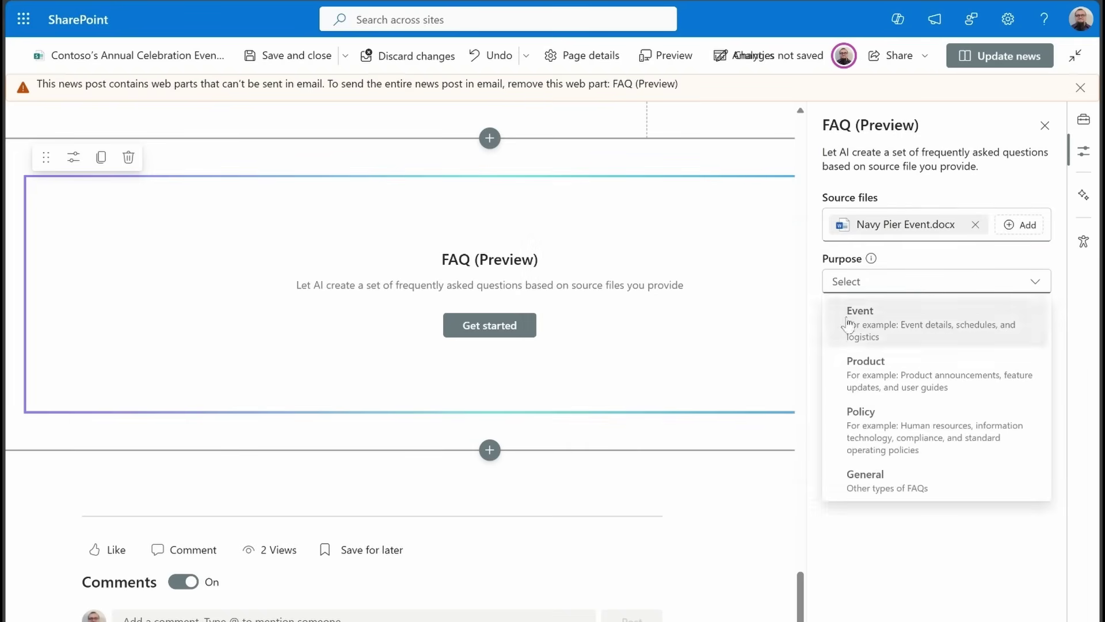
pyautogui.click(870, 323)
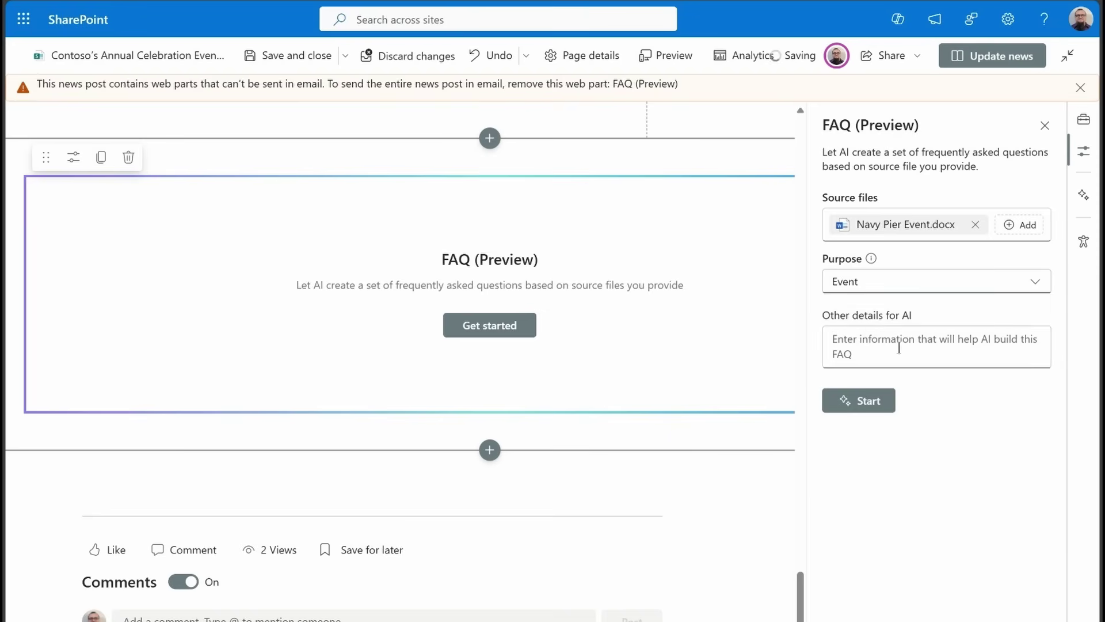
pyautogui.click(914, 359)
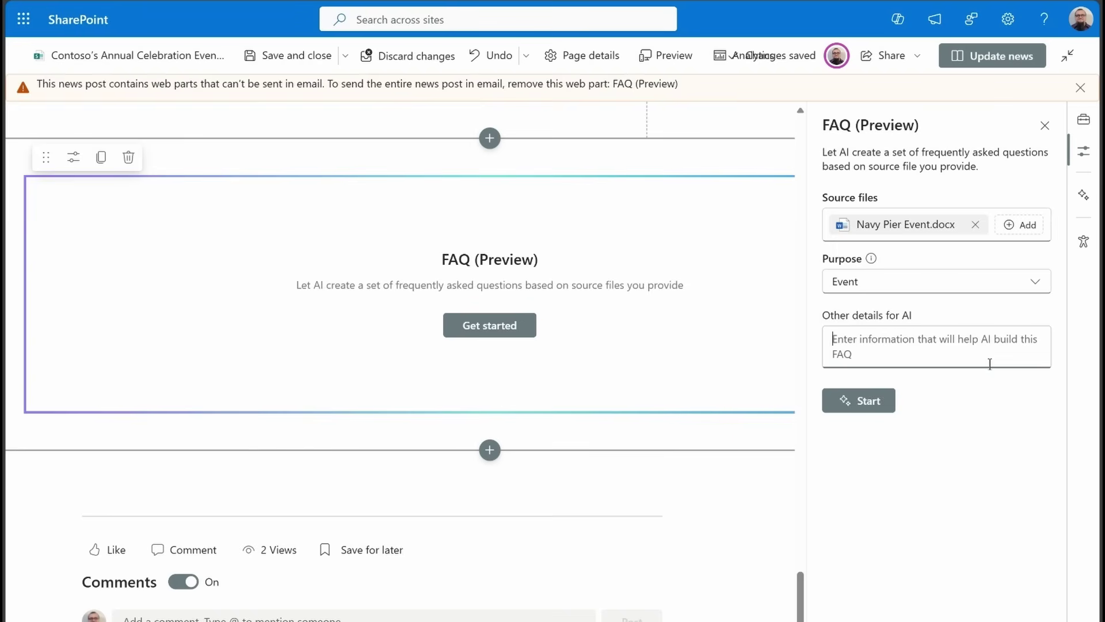
# Give the AI the details 'Provide answers to questions regarding event logistics, travel, and awards'.
pyautogui.write('Provide answers to')
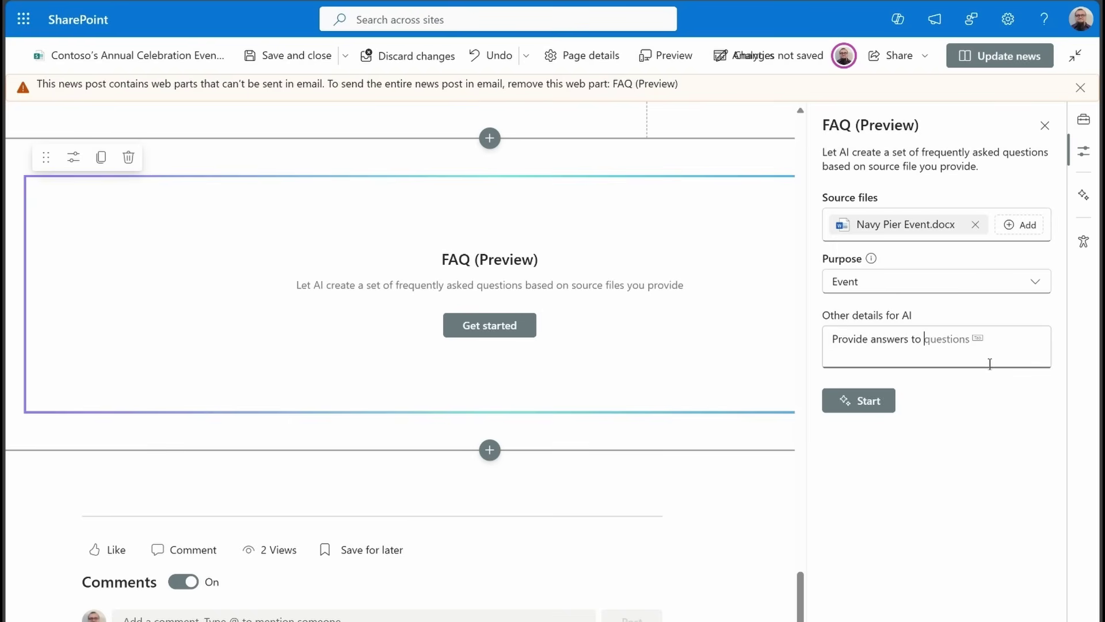
pyautogui.press('Tab')
pyautogui.write('regarding')
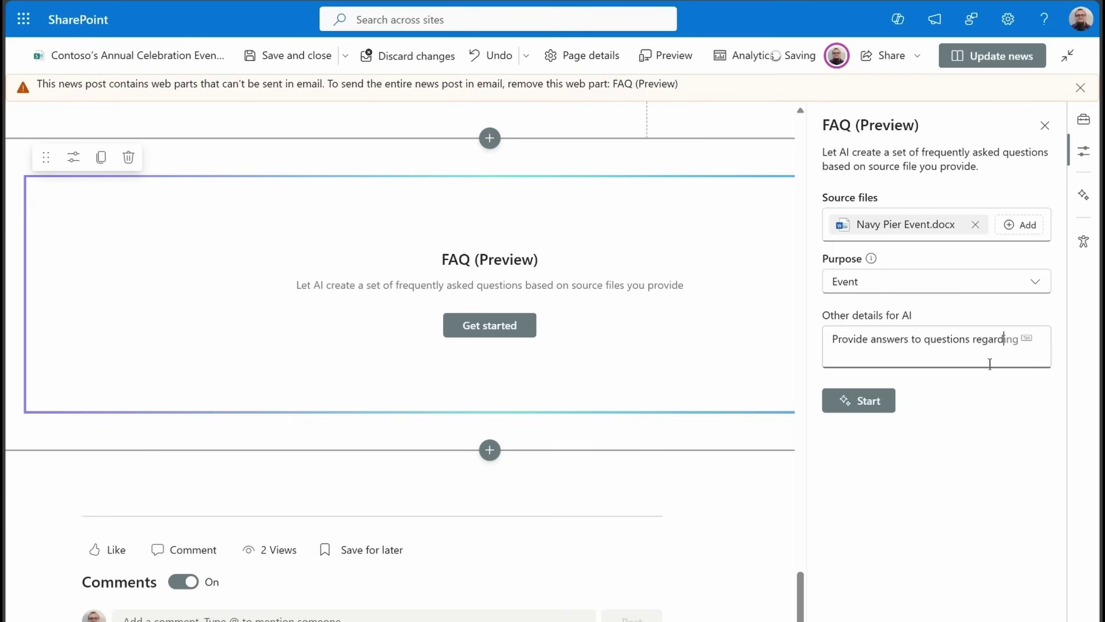
pyautogui.write(' event')
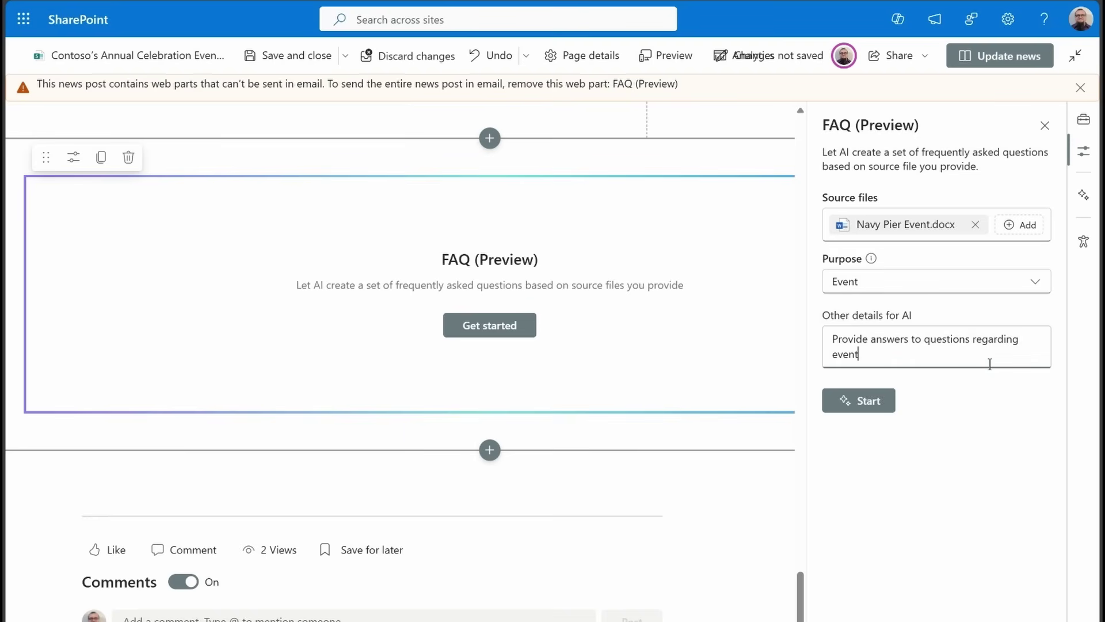
pyautogui.write(' logistics, ')
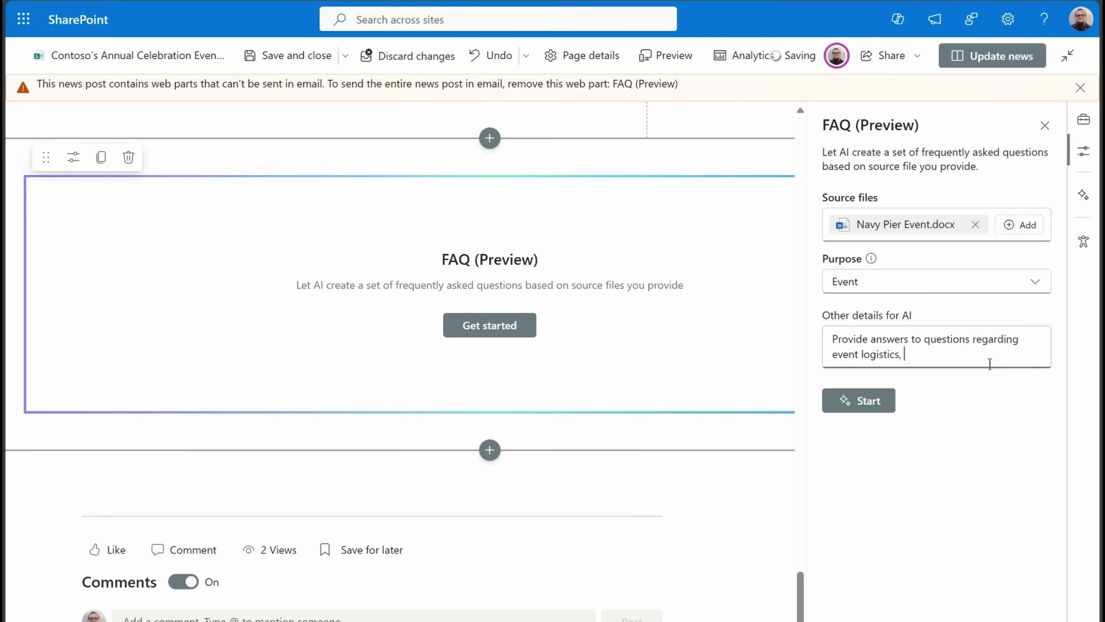
pyautogui.write('travel, an')
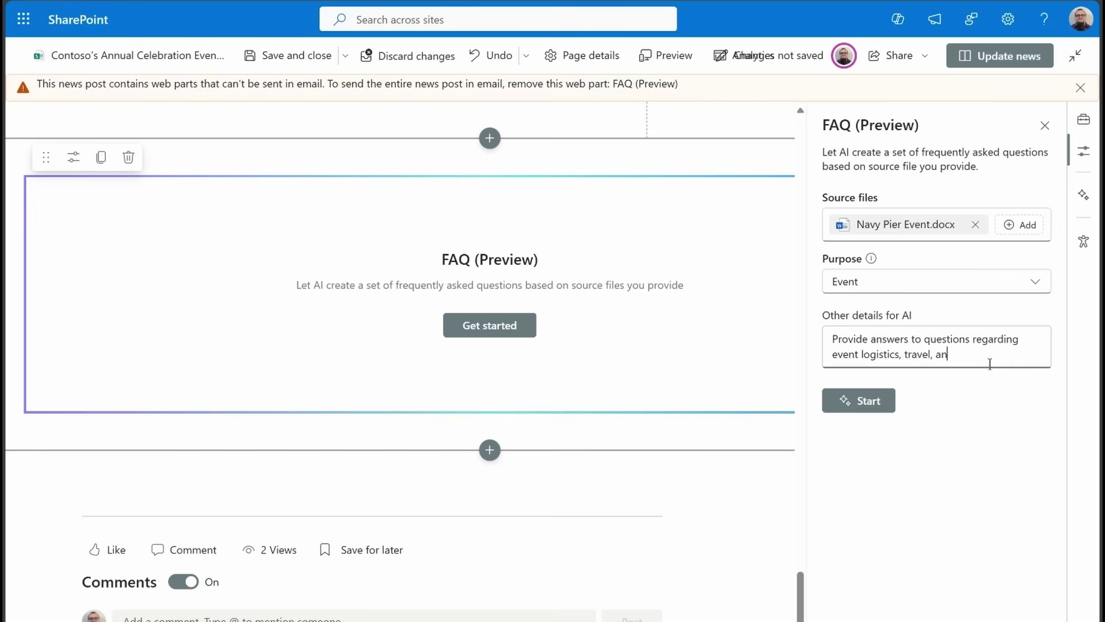
pyautogui.write('d awards')
pyautogui.click(885, 404)
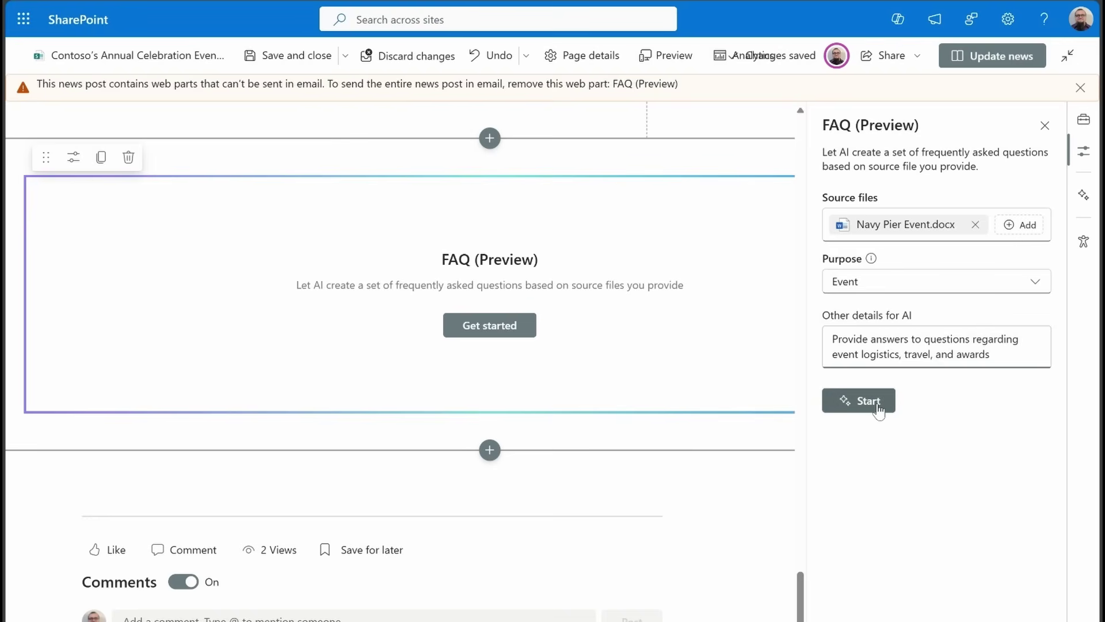
# Generate the FAQ categories with AI and look over the resulting category list.
pyautogui.click(878, 406)
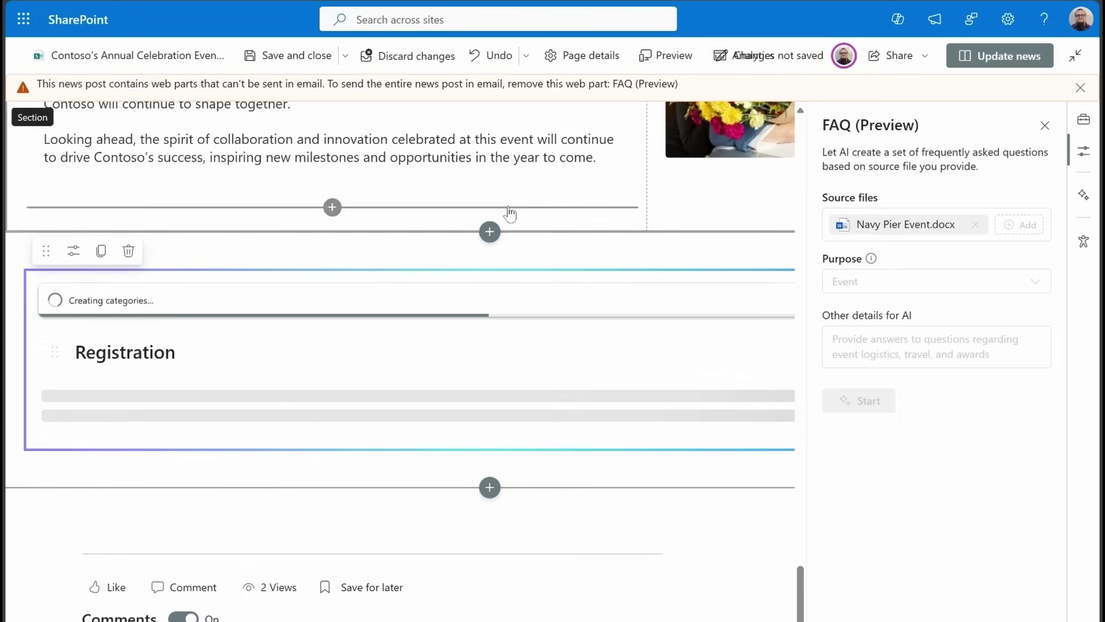
pyautogui.scroll(-3, 518, 369)
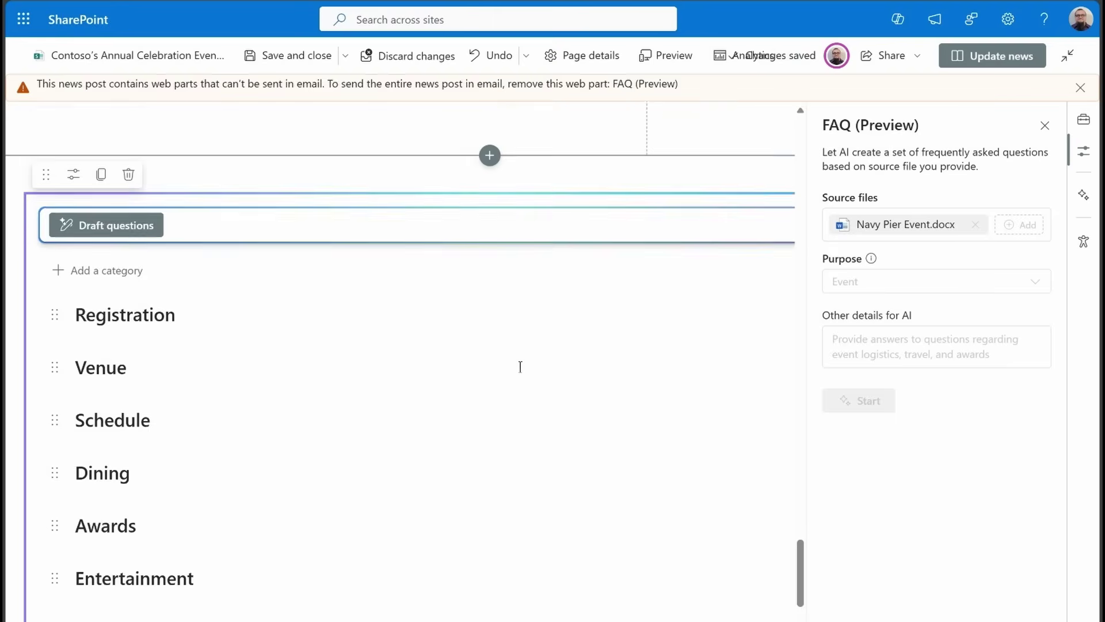
pyautogui.scroll(-1, 517, 357)
pyautogui.scroll(1, 517, 358)
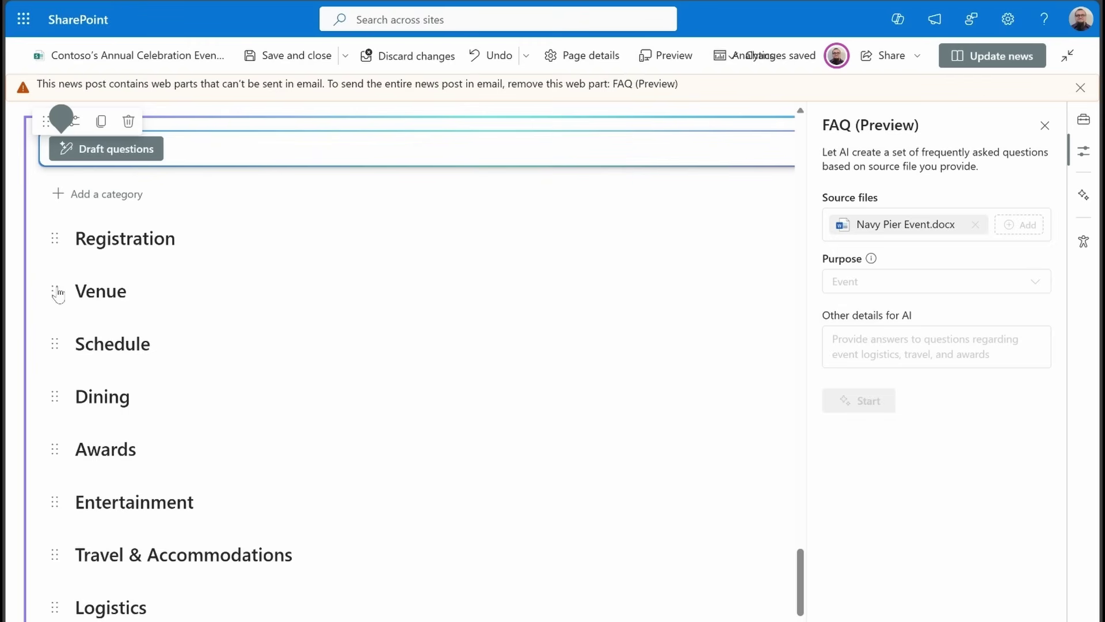
pyautogui.scroll(8, 432, 501)
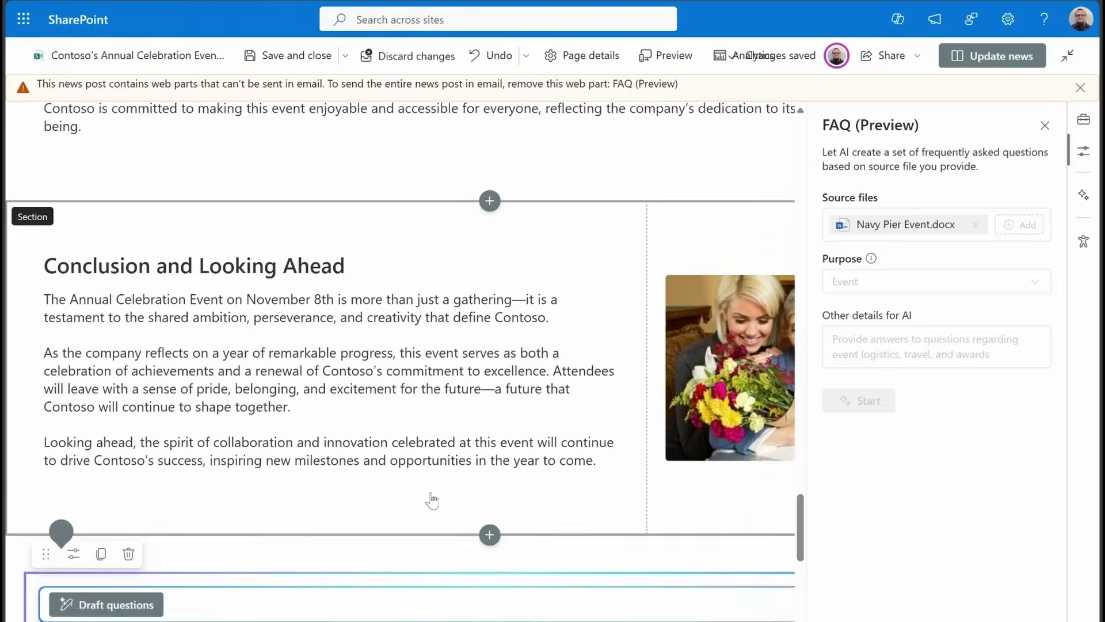
pyautogui.scroll(15, 432, 501)
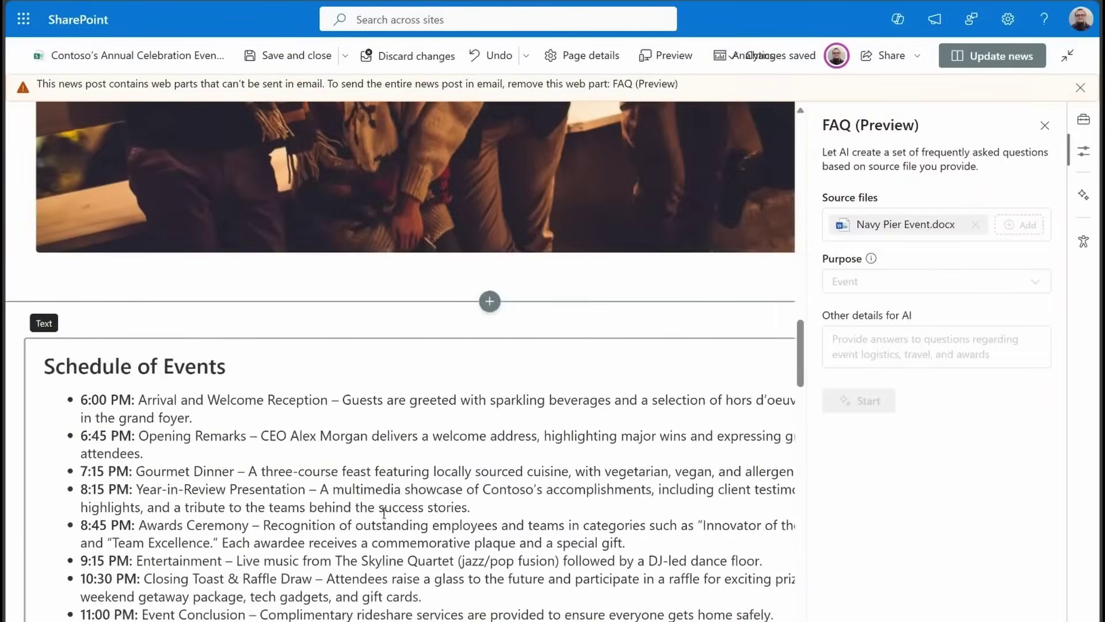
pyautogui.scroll(-20, 384, 512)
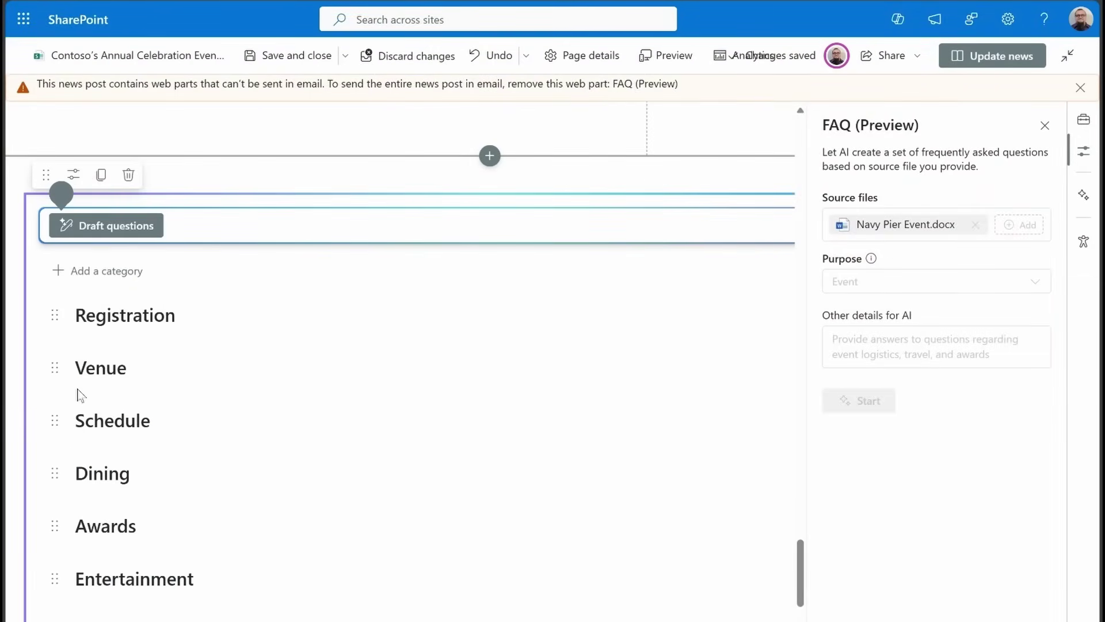
pyautogui.hscroll(3, 268, 424)
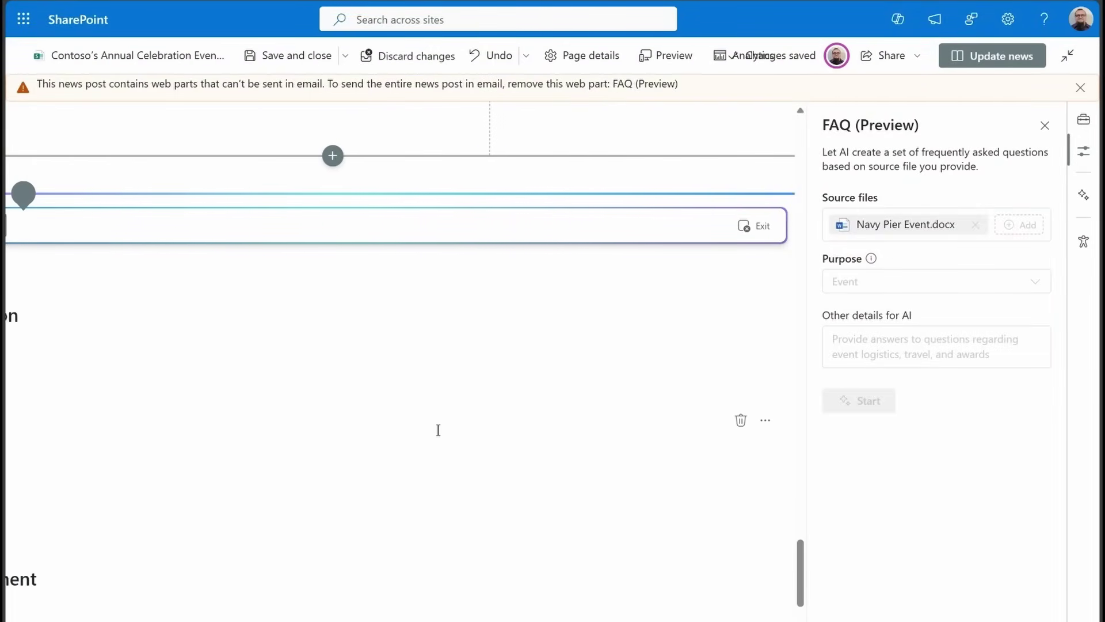
pyautogui.hscroll(-3, 501, 447)
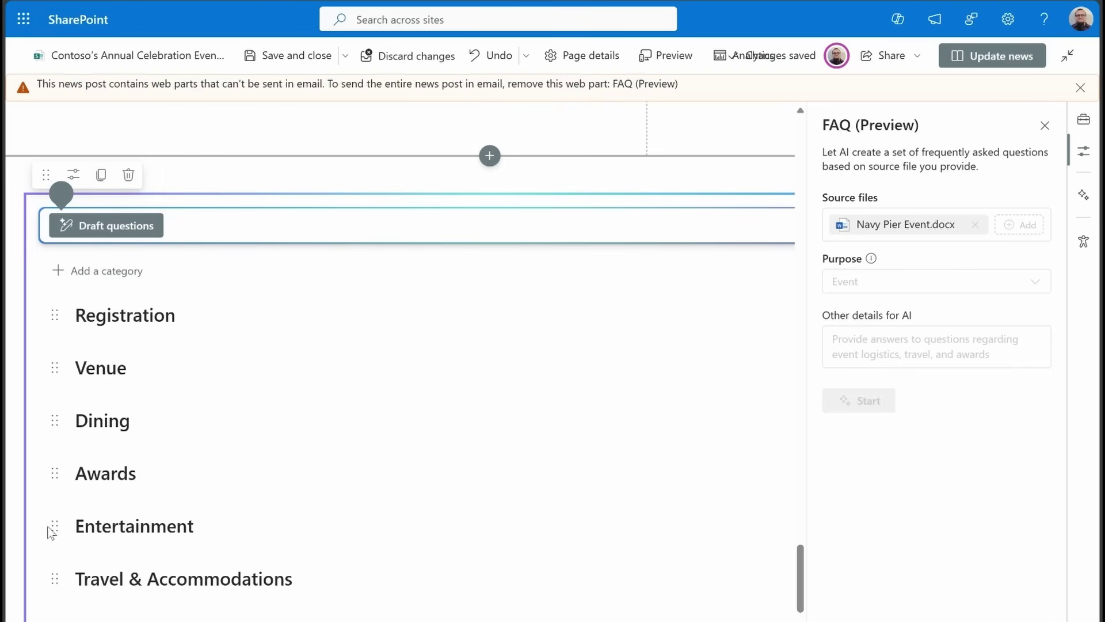
pyautogui.hscroll(3, 298, 518)
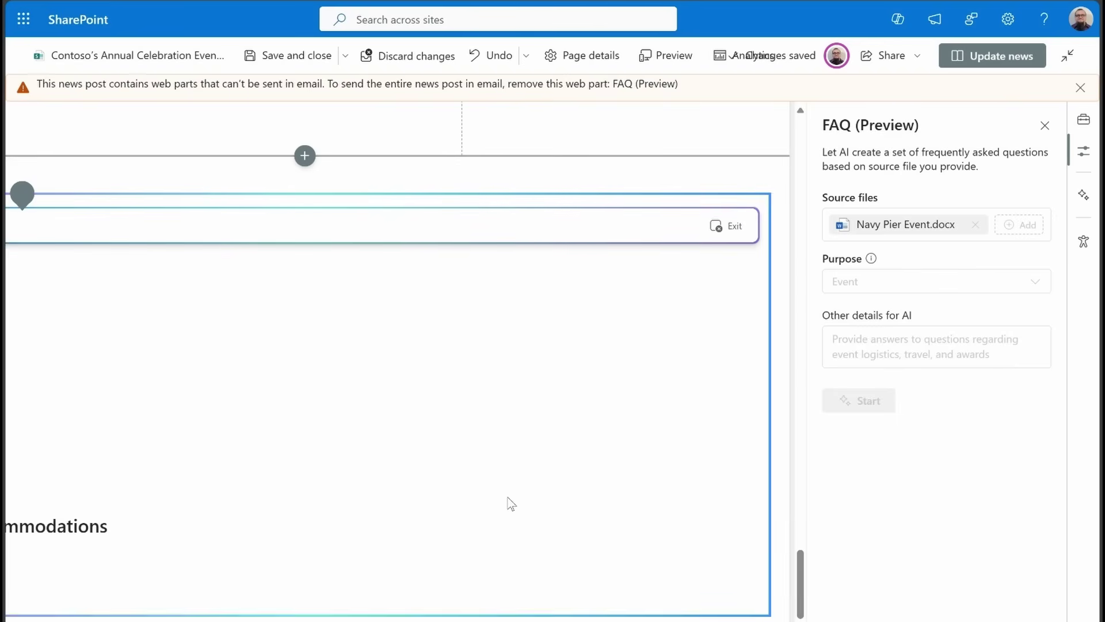
pyautogui.hscroll(-3, 507, 500)
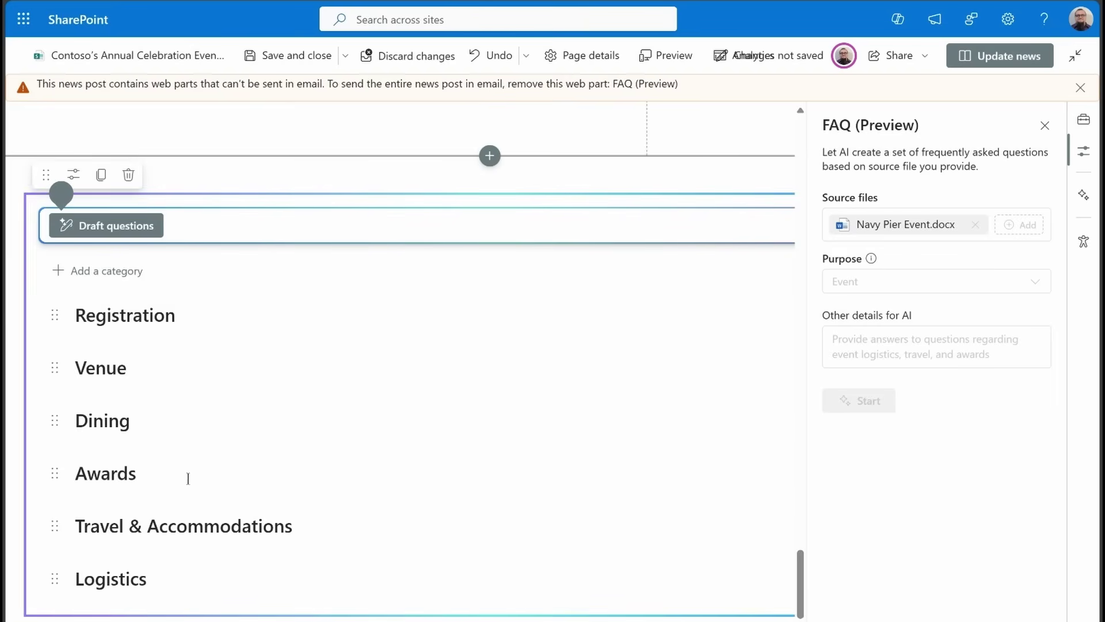
# Have the AI draft questions for each category, draft their answers, and keep the result.
pyautogui.click(151, 231)
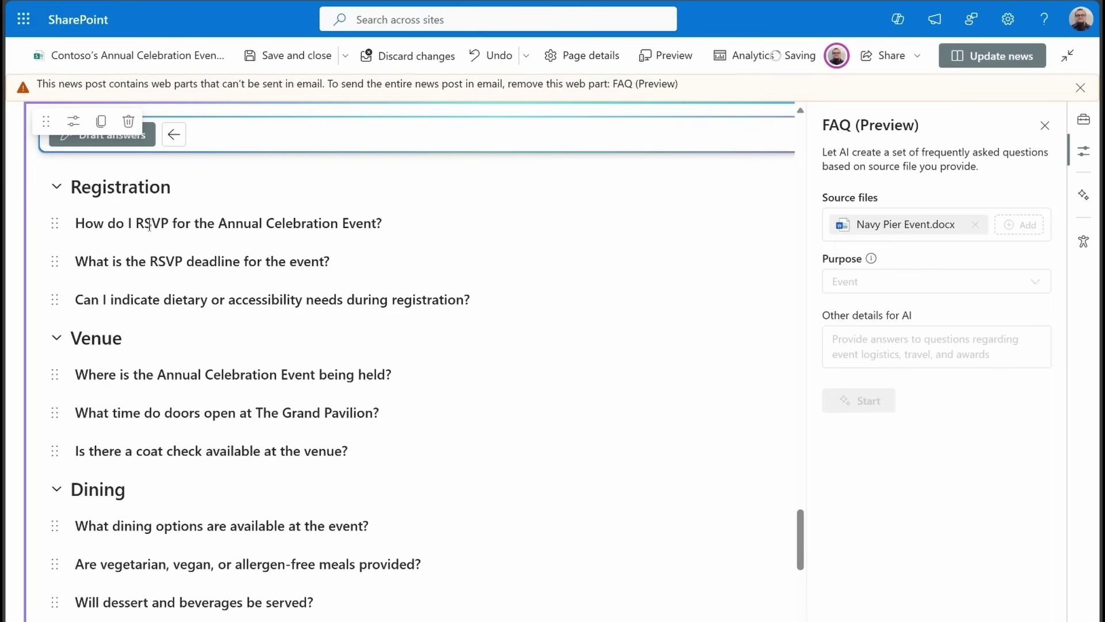
pyautogui.scroll(-10, 321, 440)
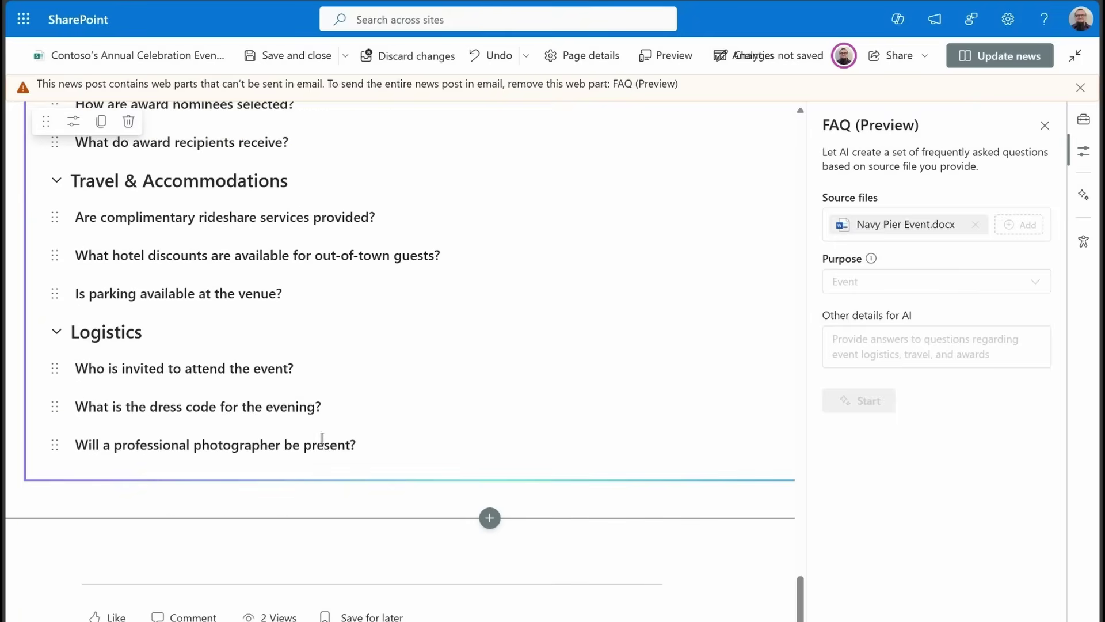
pyautogui.scroll(12, 321, 443)
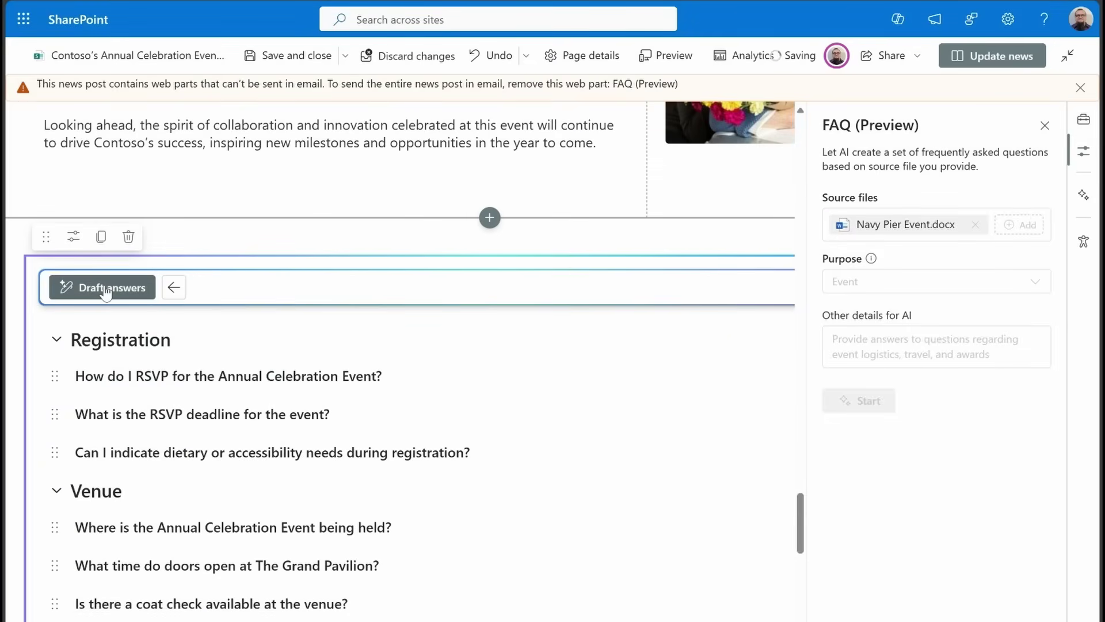
pyautogui.click(109, 287)
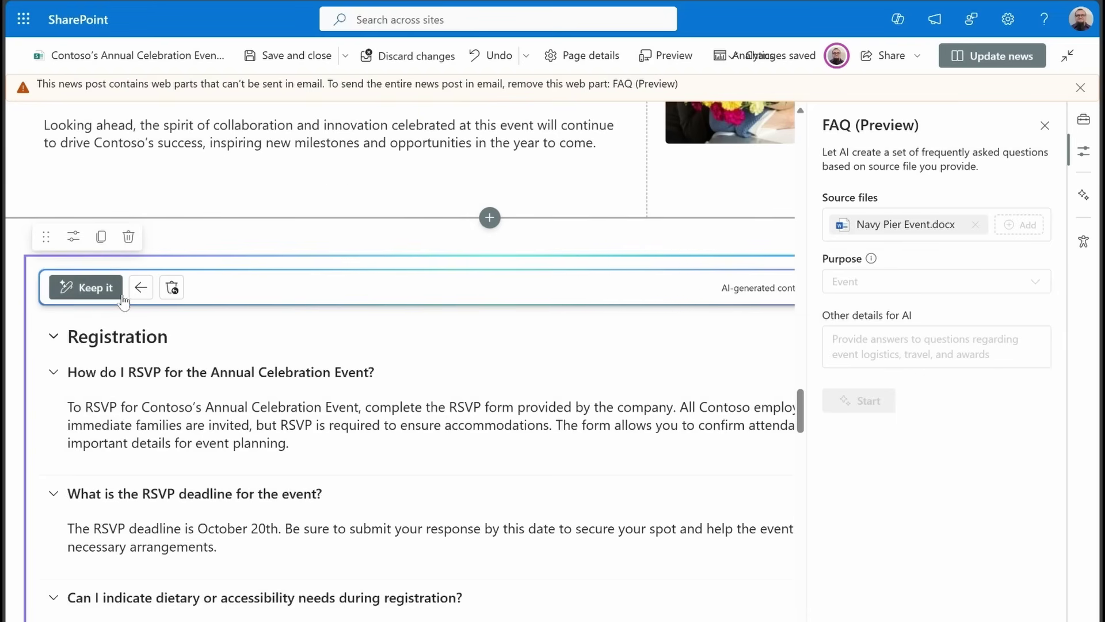
pyautogui.click(87, 287)
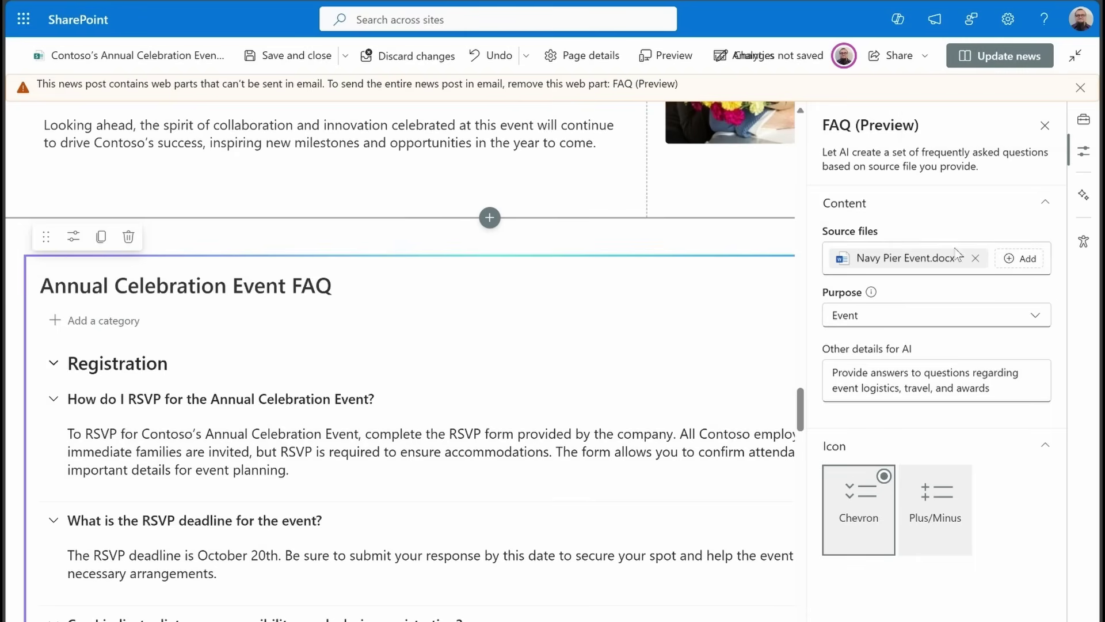
# Add the XD-500 introduction document as a second FAQ source file.
pyautogui.click(1022, 261)
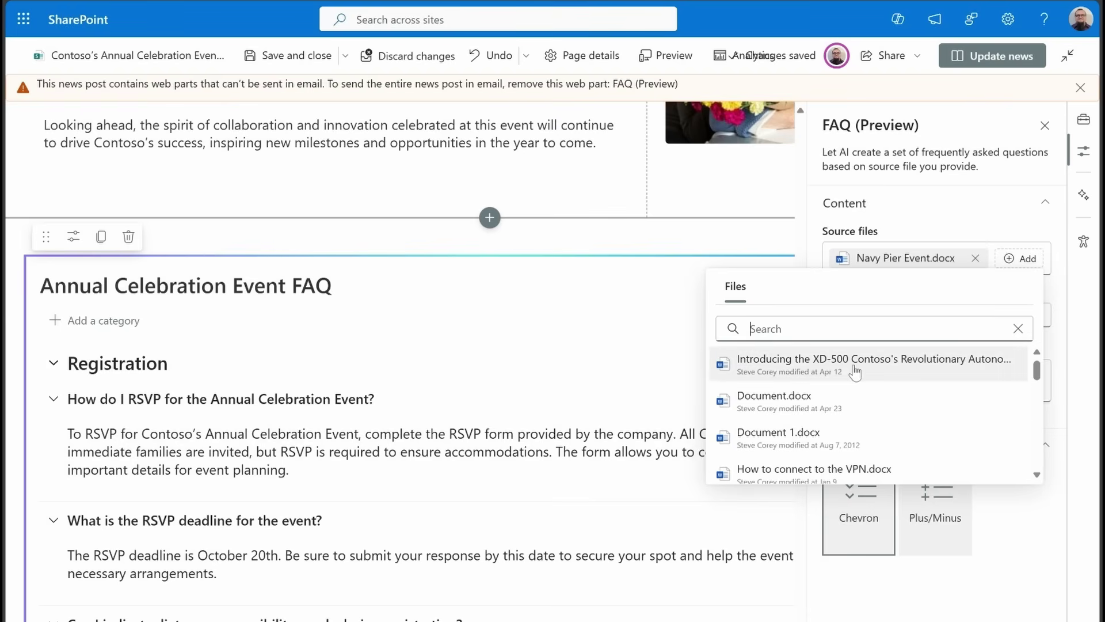
pyautogui.click(857, 366)
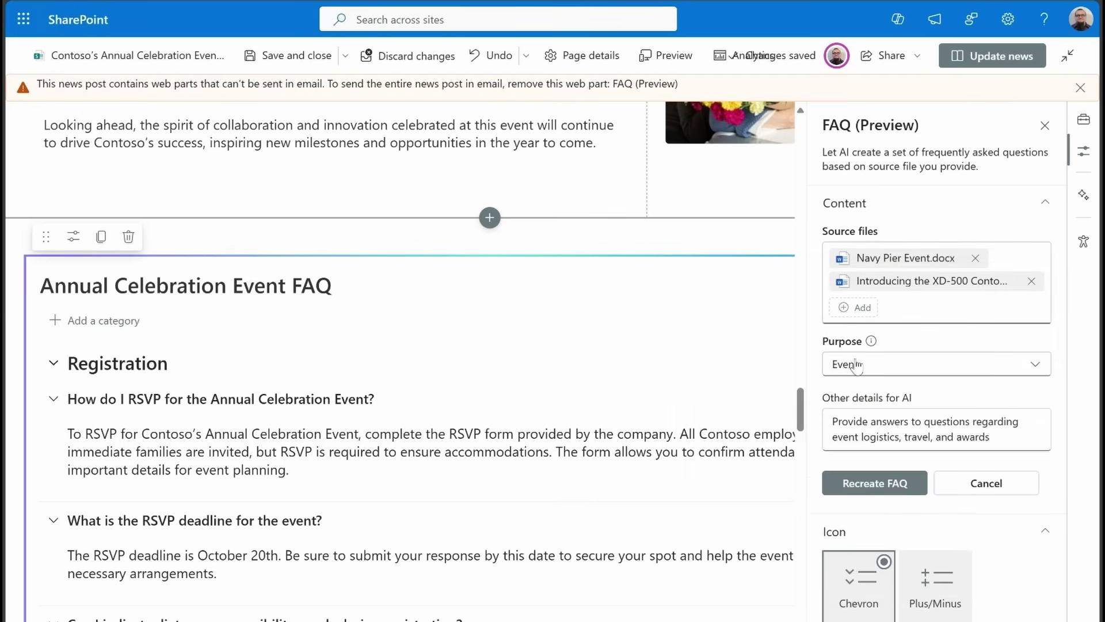